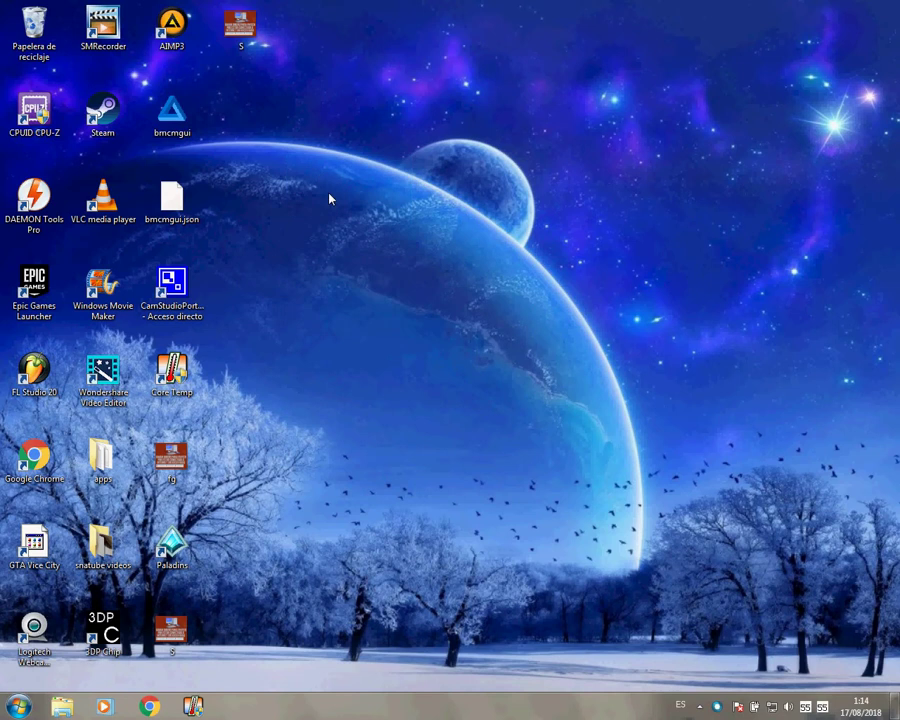
{"action": "left_click_drag", "start_coordinate": [382, 255], "coordinate": [567, 468]}
{"action": "left_click_drag", "start_coordinate": [309, 145], "coordinate": [440, 330]}
{"action": "left_click_drag", "start_coordinate": [271, 90], "coordinate": [390, 290]}
{"action": "left_click_drag", "start_coordinate": [368, 157], "coordinate": [418, 247]}
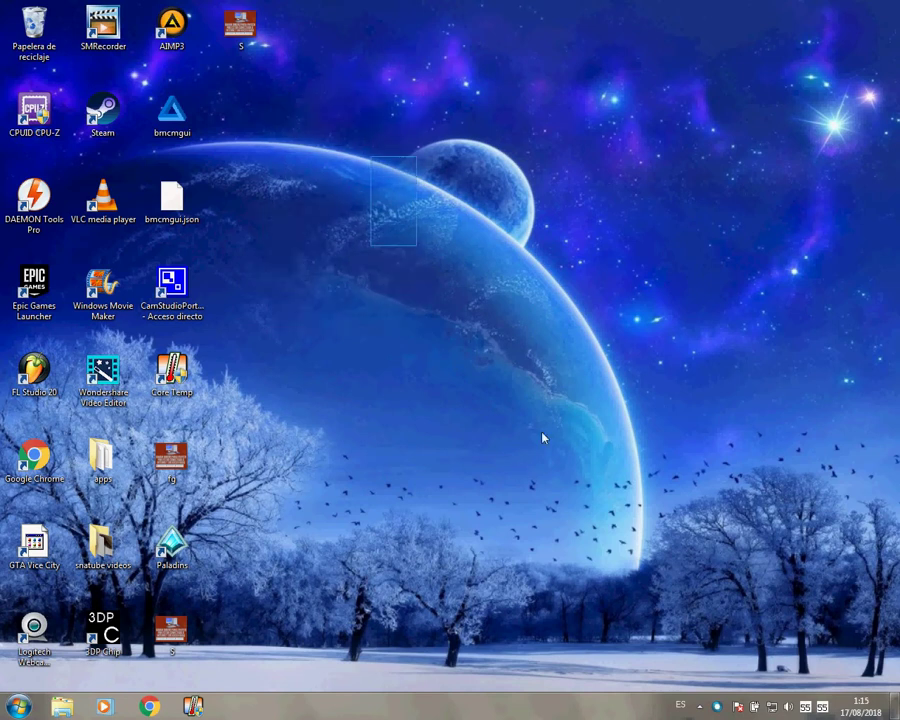
{"action": "left_click_drag", "start_coordinate": [323, 185], "coordinate": [354, 227]}
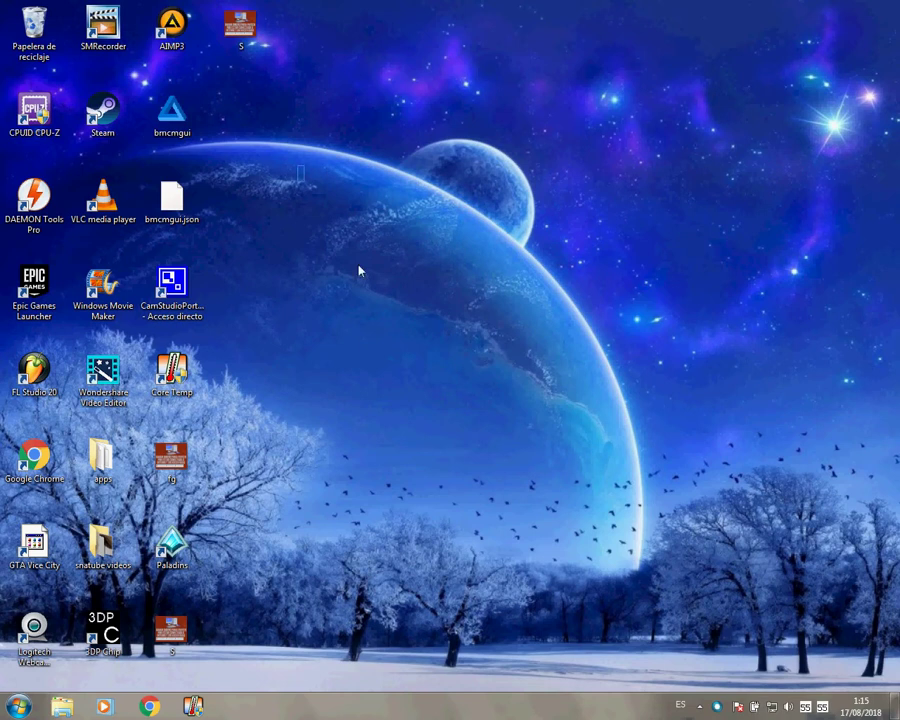
{"action": "left_click_drag", "start_coordinate": [299, 165], "coordinate": [458, 416]}
{"action": "left_click_drag", "start_coordinate": [310, 178], "coordinate": [418, 438]}
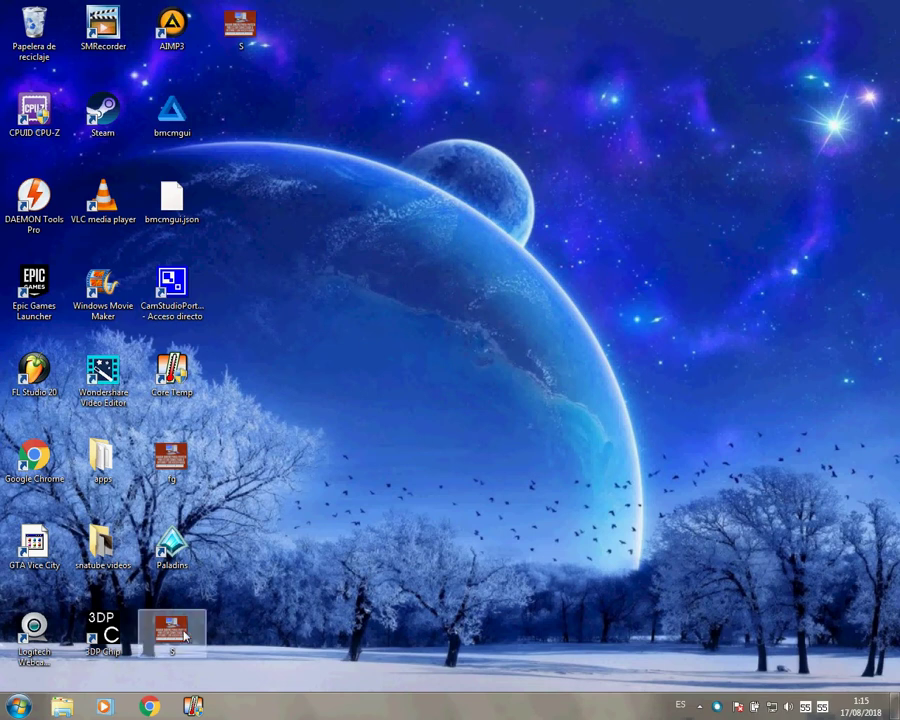
{"action": "left_click_drag", "start_coordinate": [336, 195], "coordinate": [450, 372]}
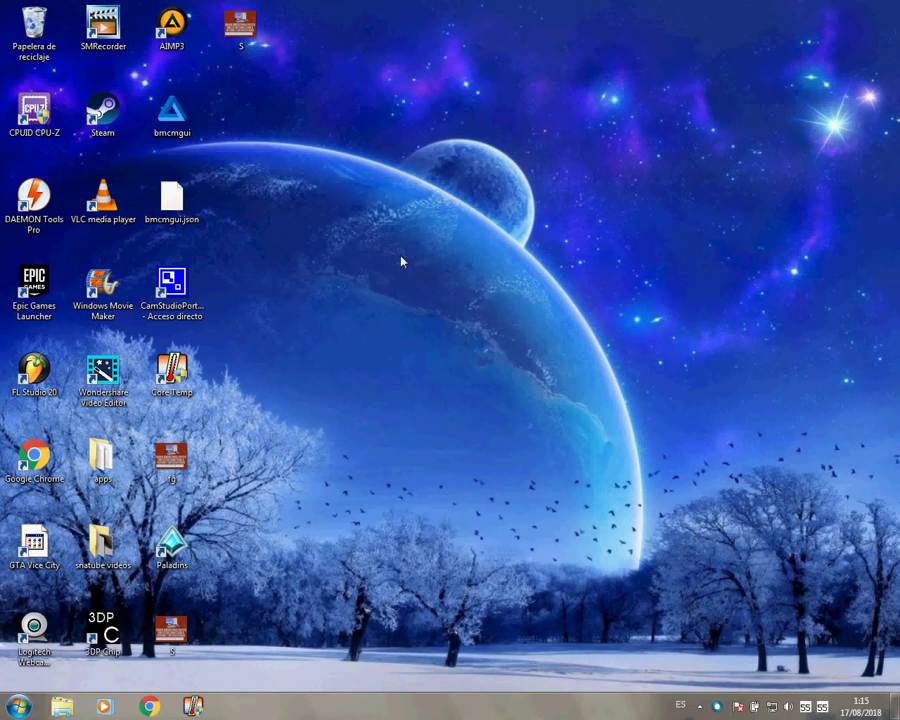
{"action": "left_click_drag", "start_coordinate": [291, 176], "coordinate": [486, 419]}
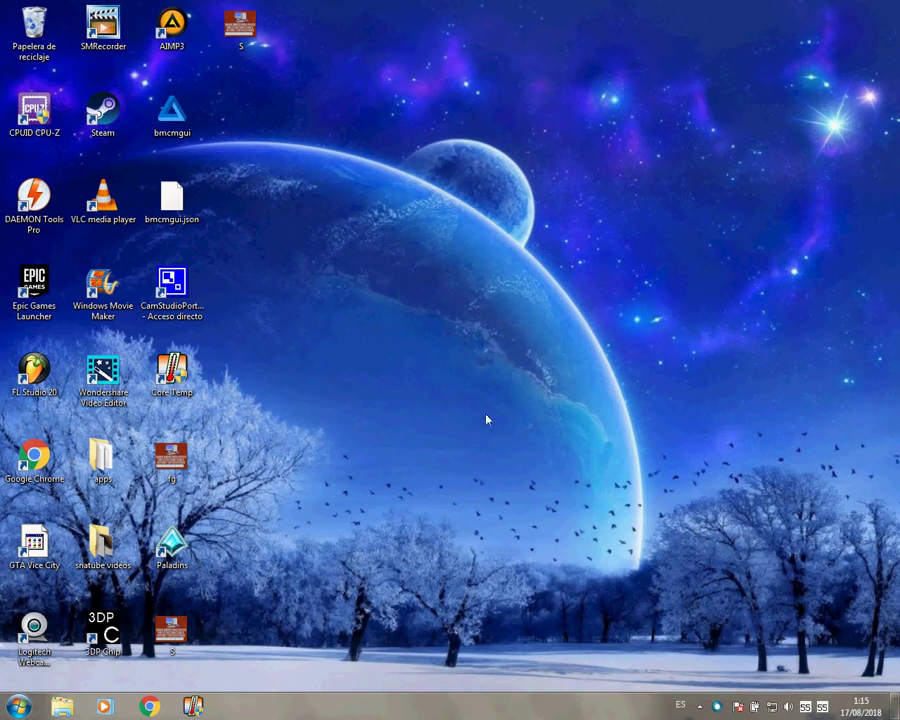
Step: Bring up the running BMC Miner GUI, move its window towards the middle of the desktop to review its settings, and minimize it
{"action": "left_click", "coordinate": [699, 707]}
{"action": "left_click", "coordinate": [719, 635]}
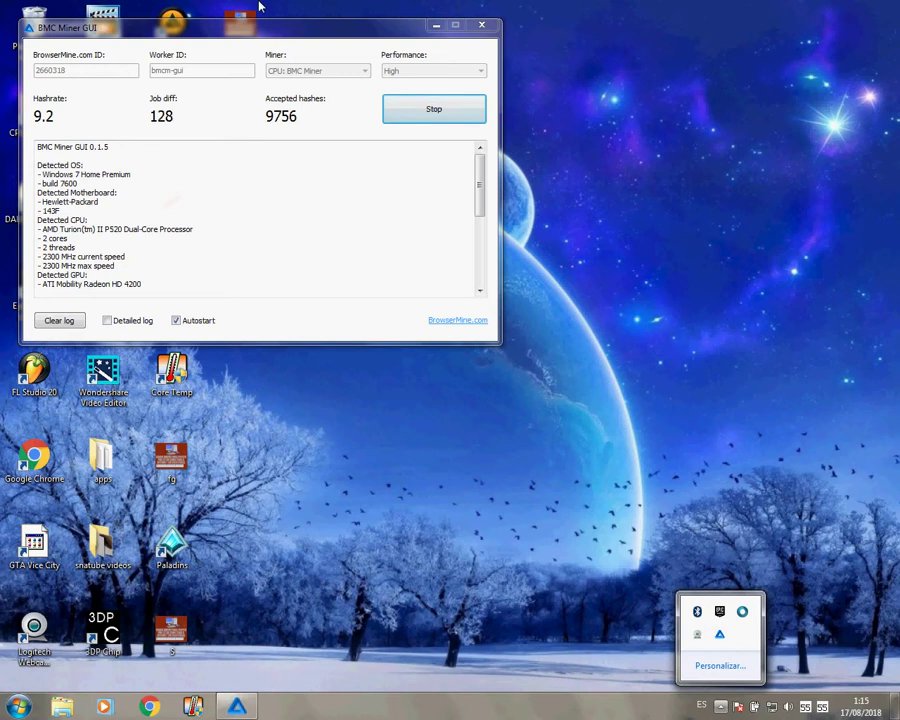
{"action": "left_click_drag", "start_coordinate": [250, 27], "coordinate": [526, 133]}
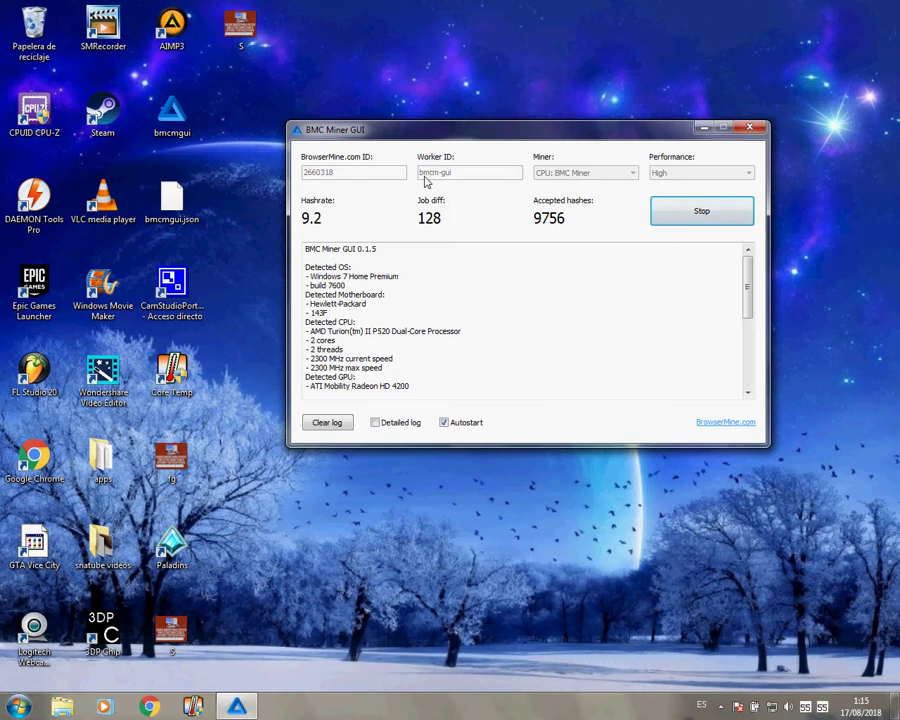
{"action": "left_click_drag", "start_coordinate": [478, 139], "coordinate": [478, 128]}
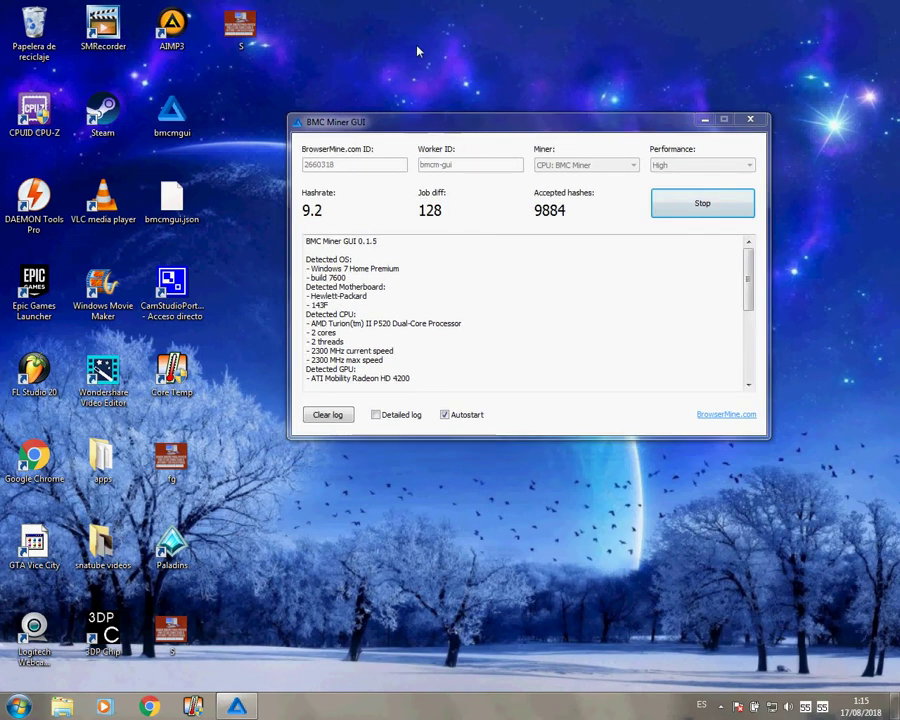
{"action": "left_click_drag", "start_coordinate": [374, 24], "coordinate": [520, 113]}
{"action": "left_click_drag", "start_coordinate": [364, 22], "coordinate": [420, 150]}
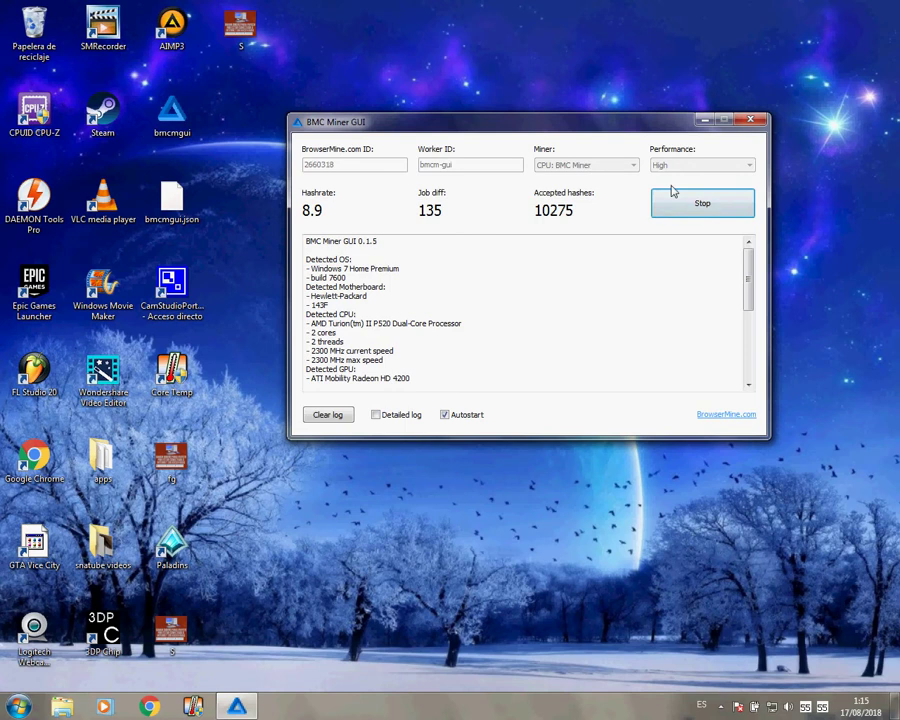
{"action": "left_click_drag", "start_coordinate": [564, 124], "coordinate": [593, 148]}
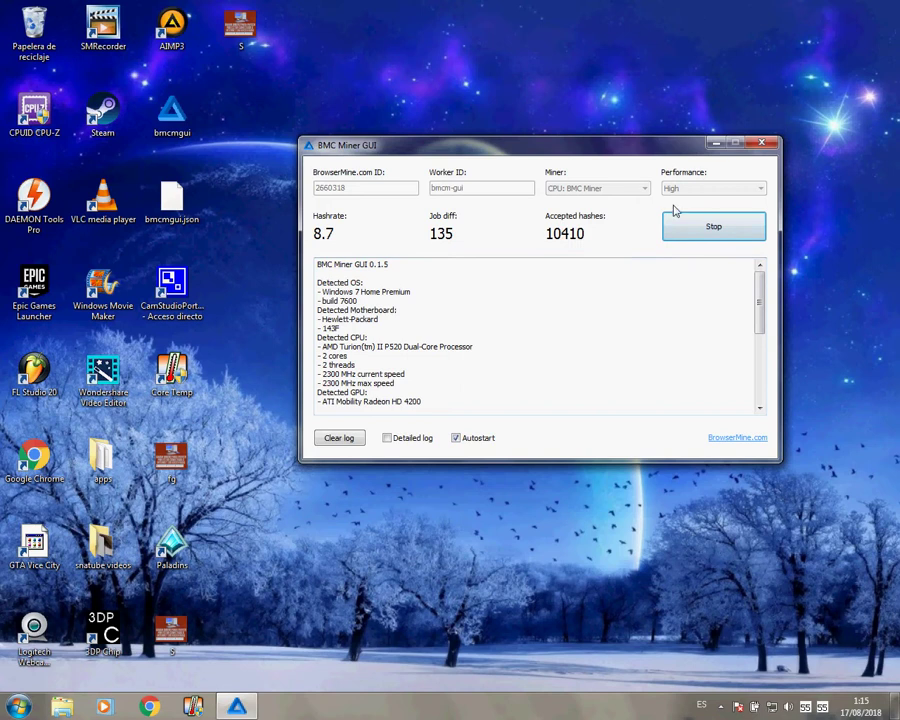
{"action": "left_click", "coordinate": [717, 145]}
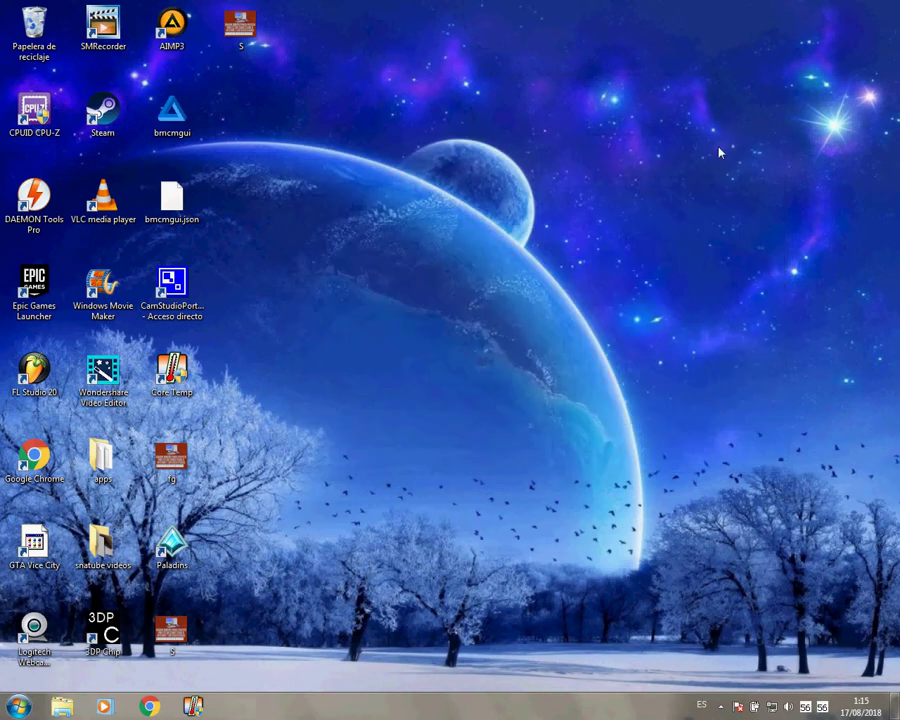
Step: Switch to Chrome, open BrowserMine.com from the LightMiner.co page, and close the LightMiner.co page
{"action": "left_click", "coordinate": [149, 706]}
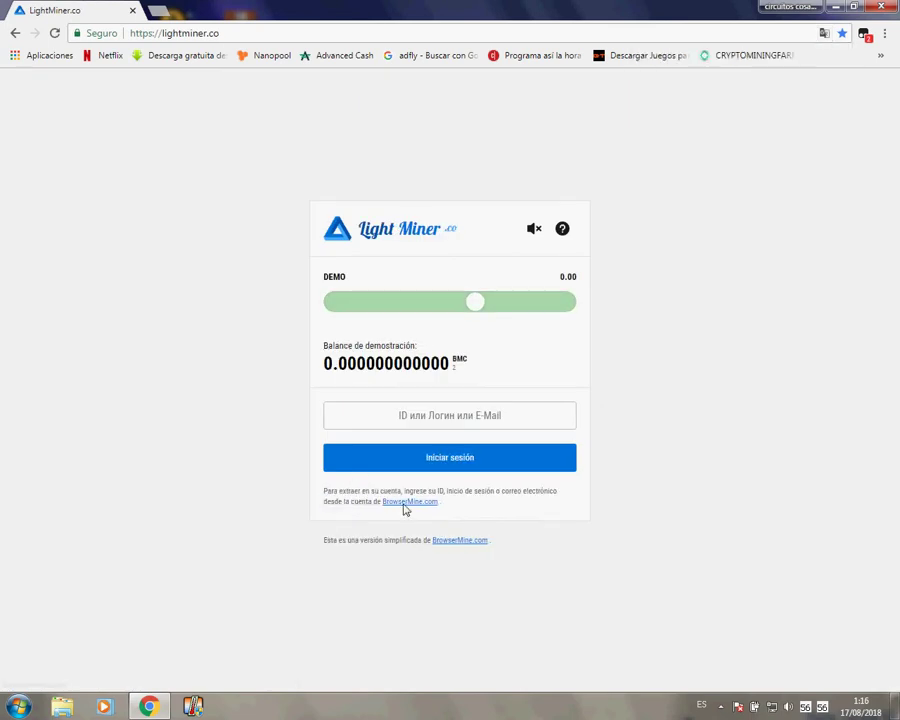
{"action": "left_click", "coordinate": [404, 504]}
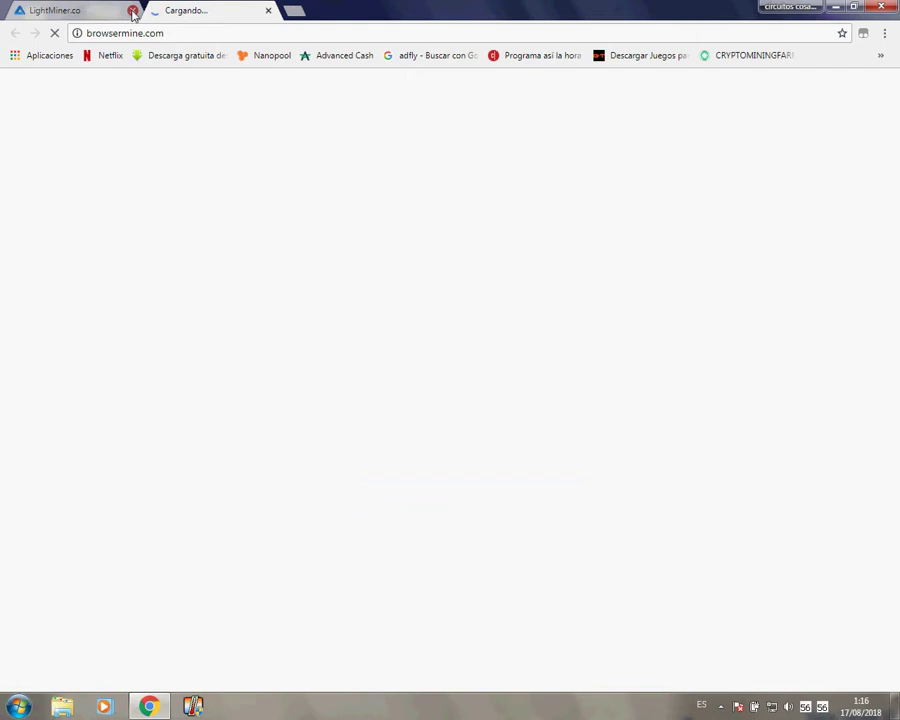
{"action": "left_click", "coordinate": [72, 16]}
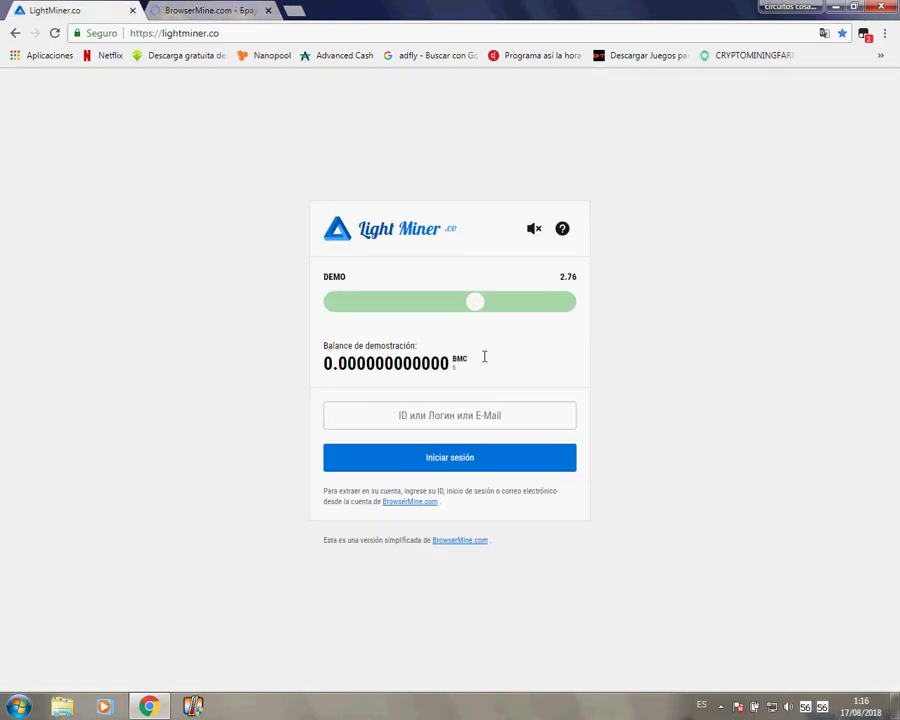
{"action": "left_click", "coordinate": [132, 11]}
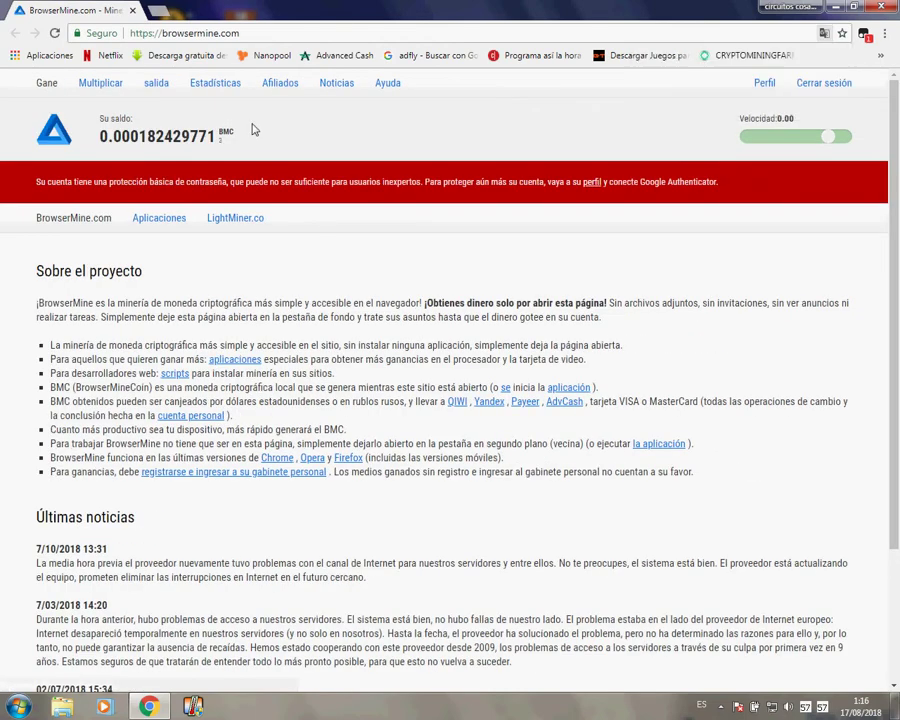
Step: Highlight the account balance, and try the mining speed control at low and maximum settings before returning it to zero
{"action": "left_click_drag", "start_coordinate": [100, 137], "coordinate": [209, 148]}
{"action": "left_click", "coordinate": [288, 284]}
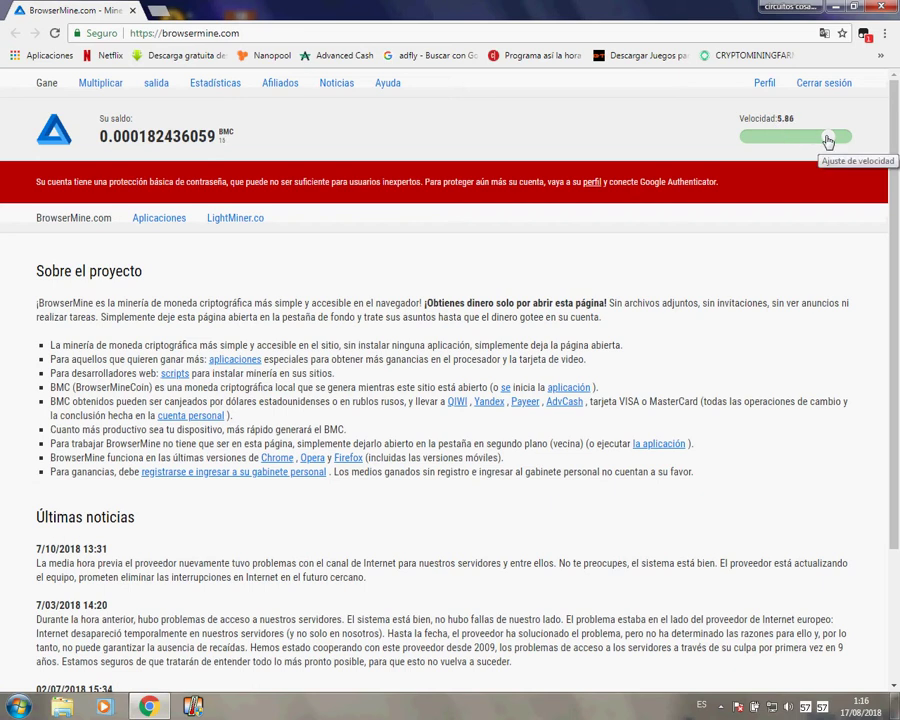
{"action": "left_click_drag", "start_coordinate": [826, 145], "coordinate": [669, 143]}
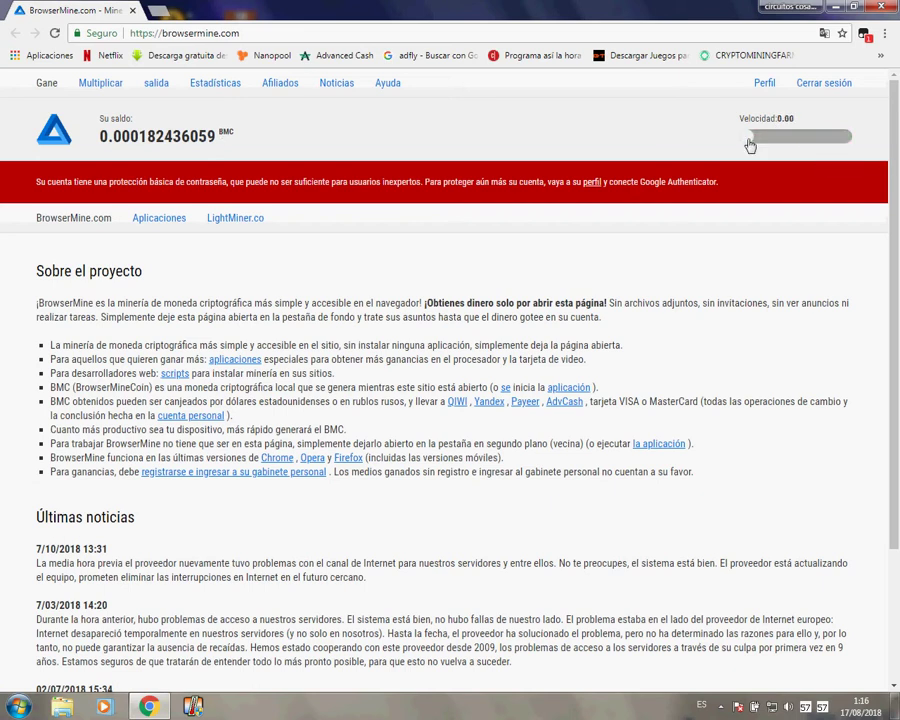
{"action": "left_click_drag", "start_coordinate": [748, 144], "coordinate": [771, 138]}
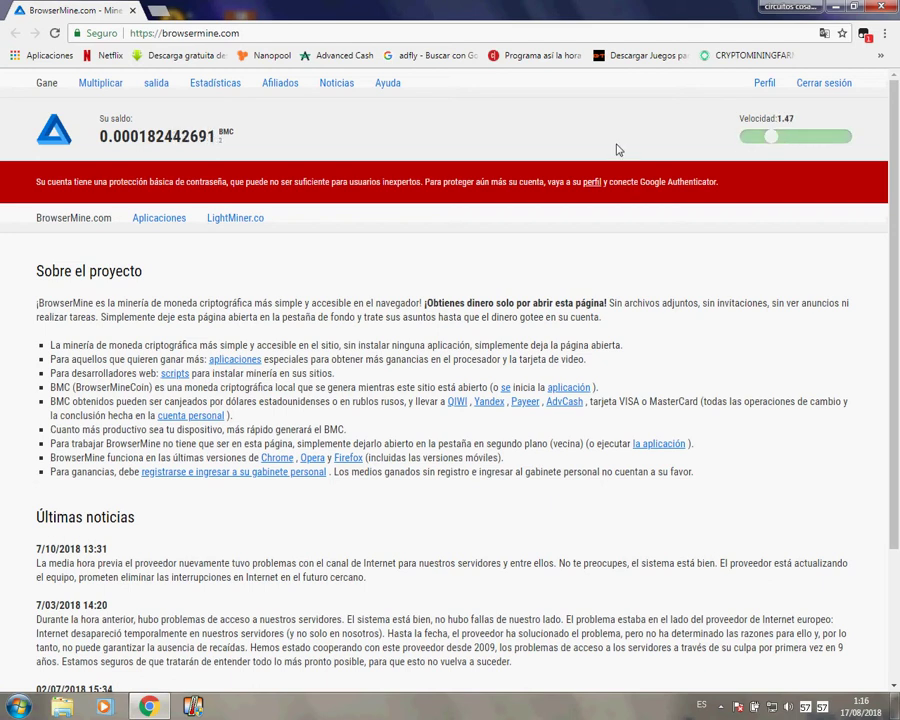
{"action": "left_click_drag", "start_coordinate": [777, 145], "coordinate": [851, 143]}
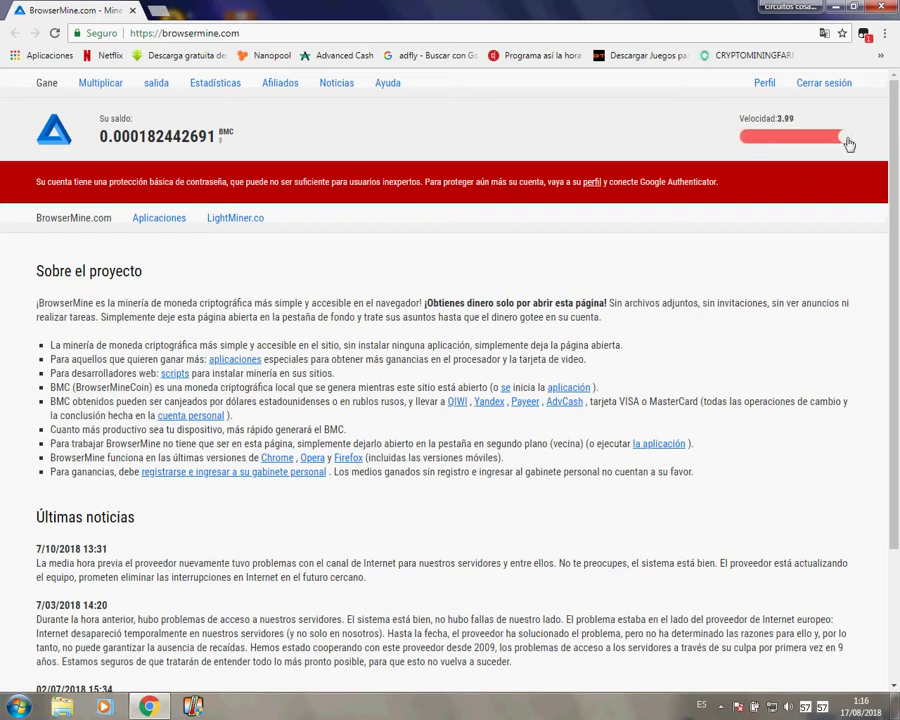
{"action": "left_click_drag", "start_coordinate": [836, 137], "coordinate": [669, 155]}
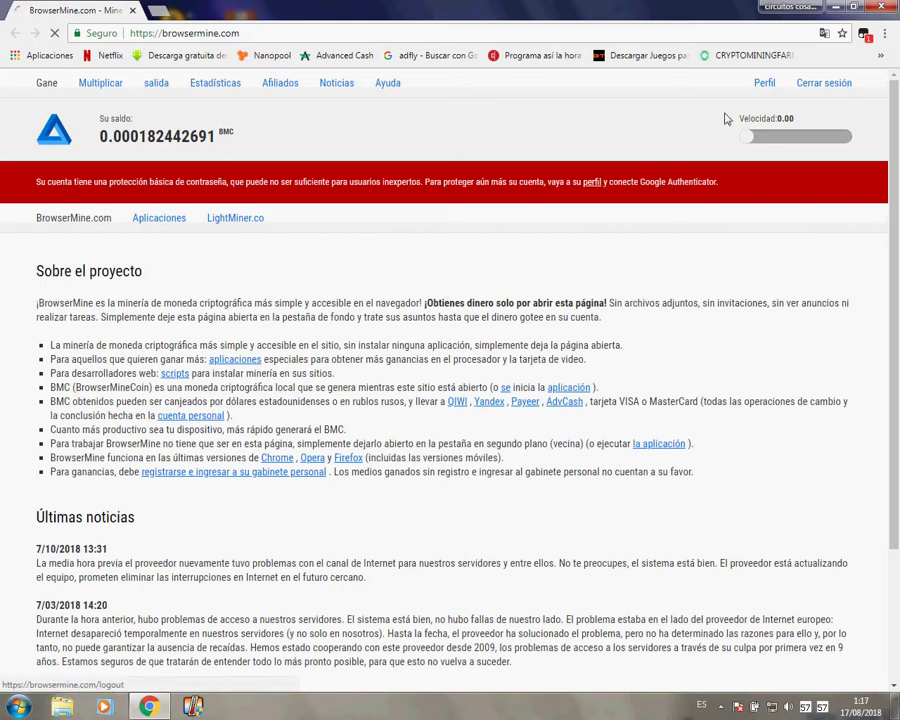
Step: Log out of the BrowserMine account, and briefly run demo mining before setting its speed back to zero
{"action": "left_click", "coordinate": [849, 86]}
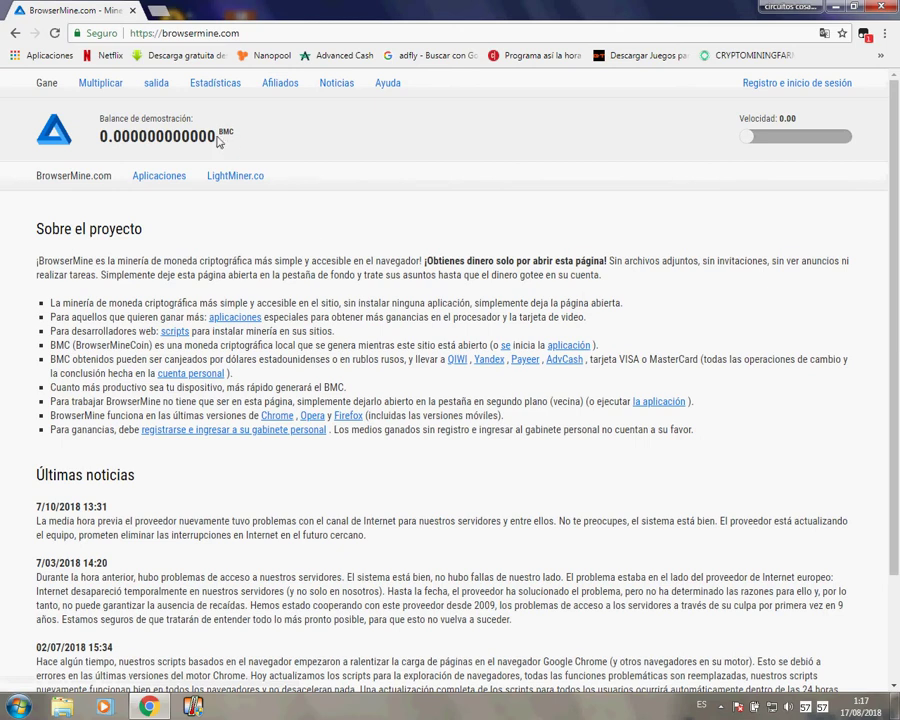
{"action": "left_click", "coordinate": [818, 136]}
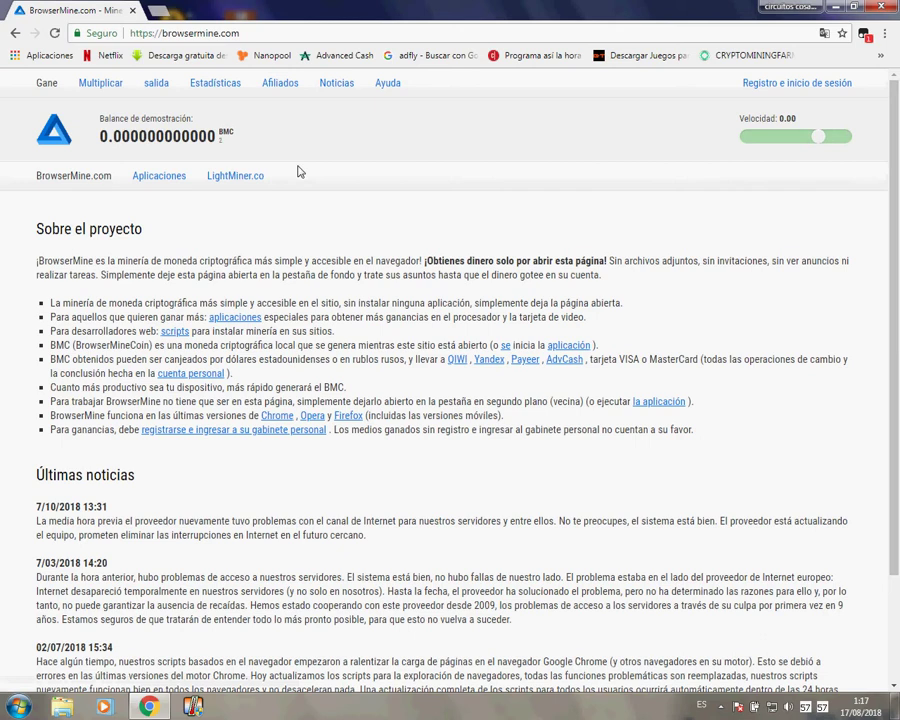
{"action": "left_click_drag", "start_coordinate": [826, 141], "coordinate": [693, 137]}
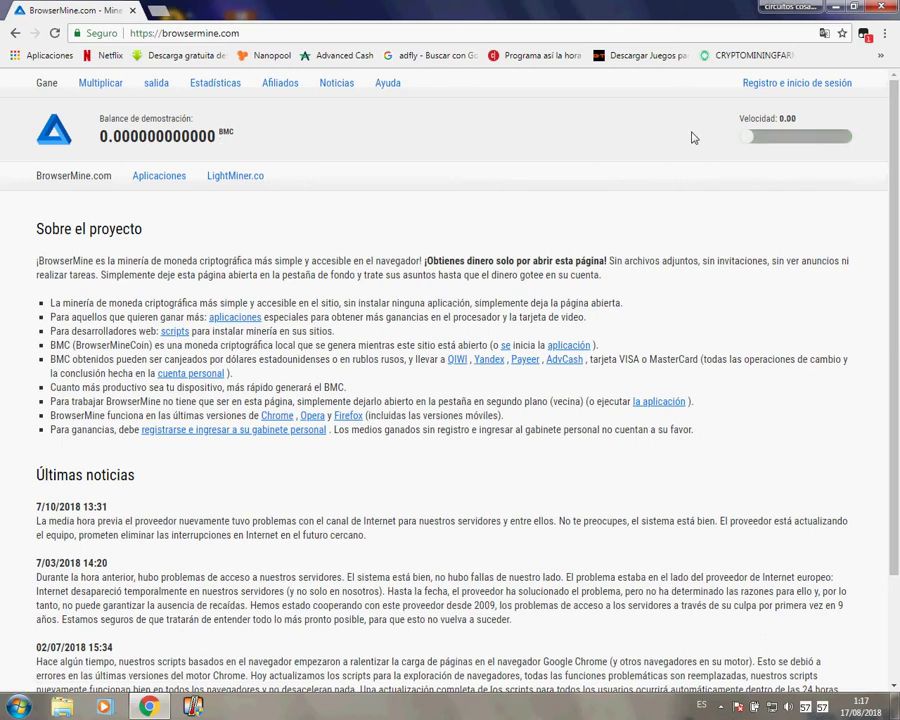
Step: Open the BrowserMine sign-up form and examine the inviter's name and ID
{"action": "left_click", "coordinate": [821, 86]}
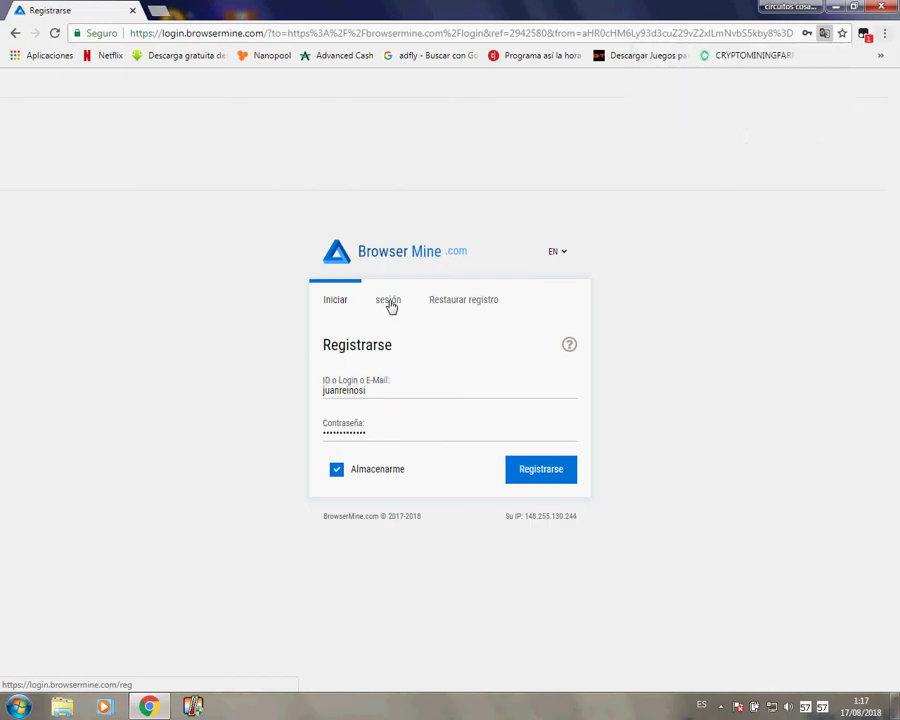
{"action": "left_click", "coordinate": [389, 302]}
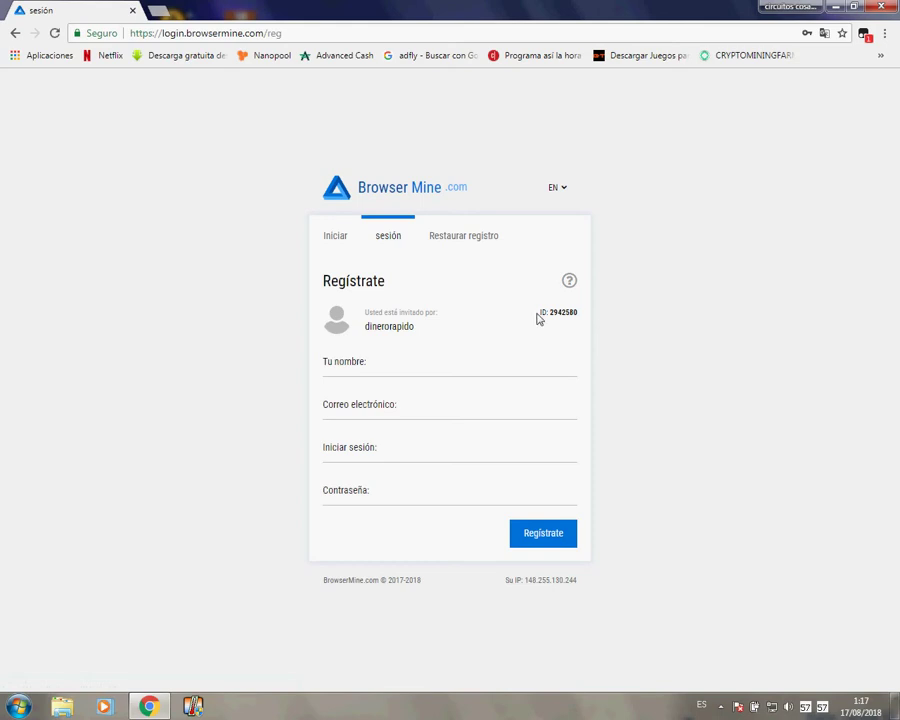
{"action": "left_click_drag", "start_coordinate": [538, 313], "coordinate": [580, 319]}
{"action": "left_click_drag", "start_coordinate": [444, 333], "coordinate": [365, 315]}
{"action": "left_click", "coordinate": [464, 341]}
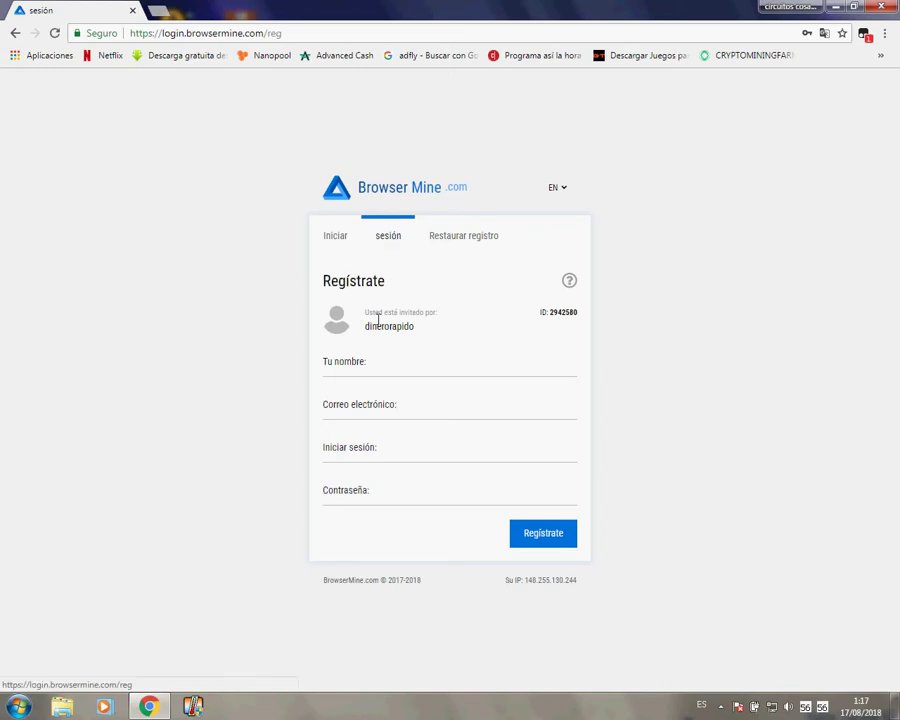
{"action": "left_click_drag", "start_coordinate": [362, 307], "coordinate": [487, 313]}
{"action": "left_click", "coordinate": [481, 308]}
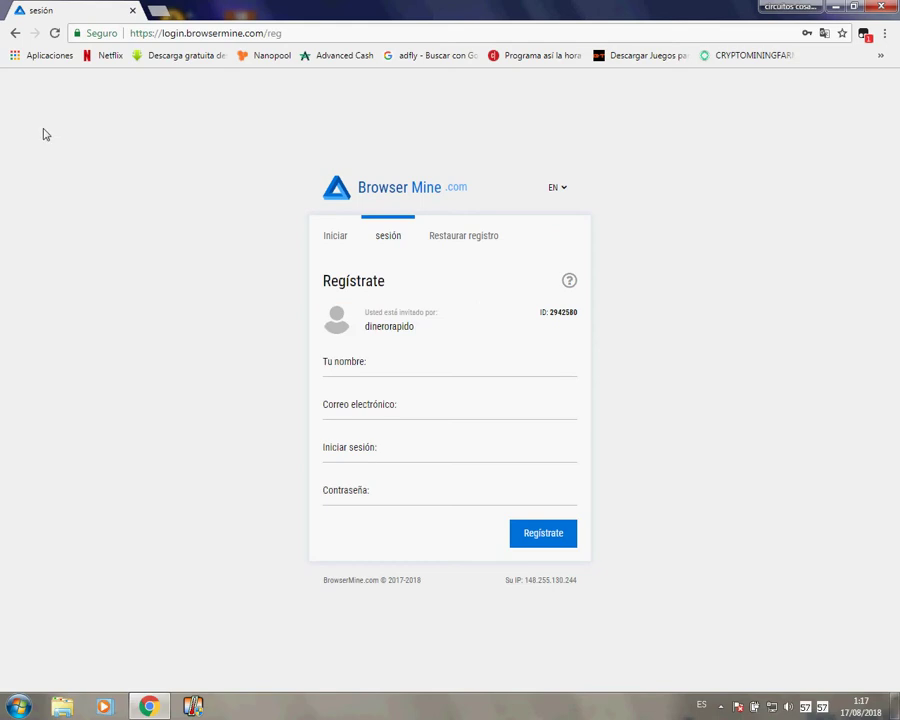
Step: Return to the login form and sign in to BrowserMine with the saved account credentials
{"action": "left_click", "coordinate": [331, 241]}
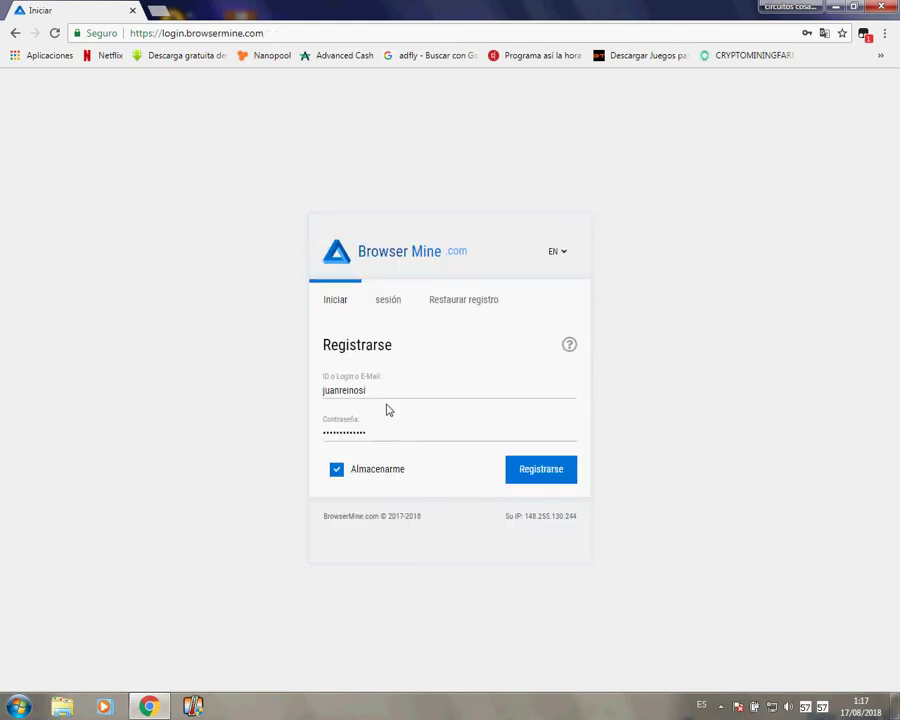
{"action": "left_click", "coordinate": [572, 480]}
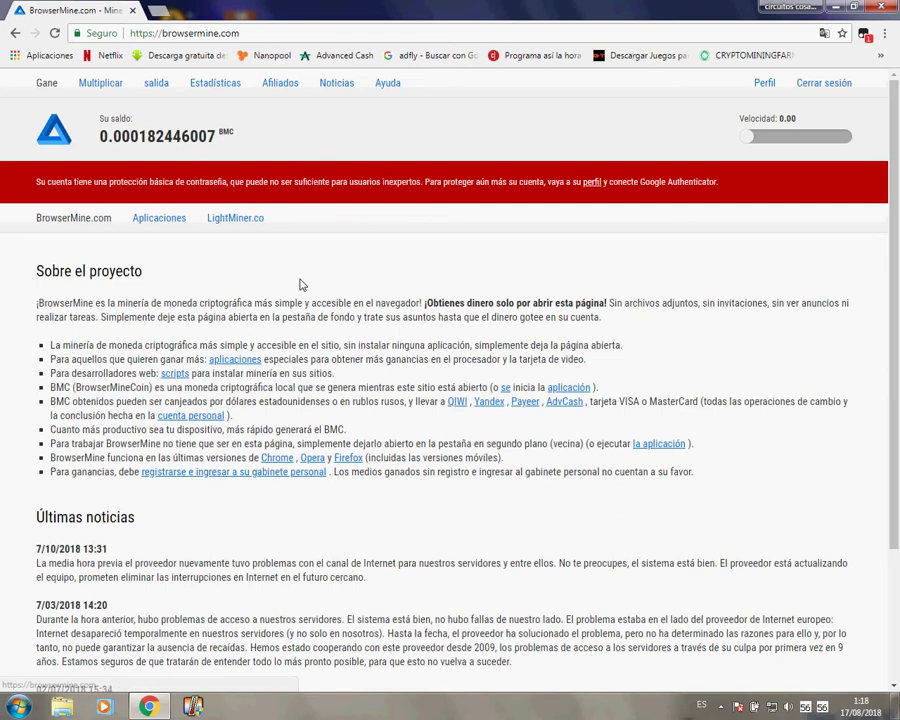
Step: Look over the BrowserMine home page, open the mining applications page, and examine the BMC Miner GUI section
{"action": "scroll", "coordinate": [301, 400], "scroll_direction": "down", "scroll_amount": 3}
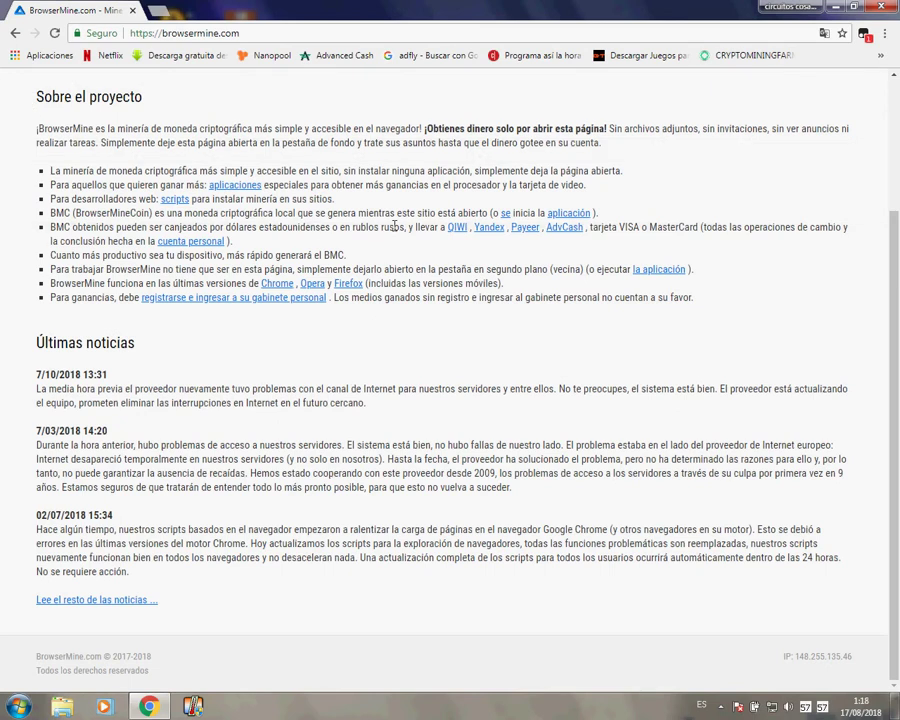
{"action": "scroll", "coordinate": [230, 288], "scroll_direction": "up", "scroll_amount": 2}
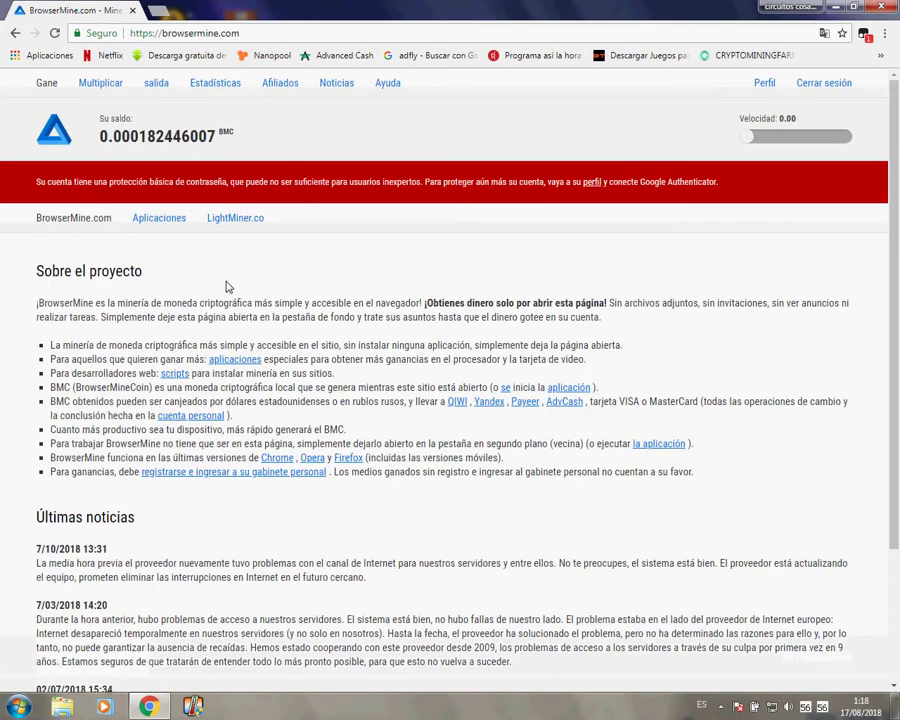
{"action": "left_click", "coordinate": [169, 229]}
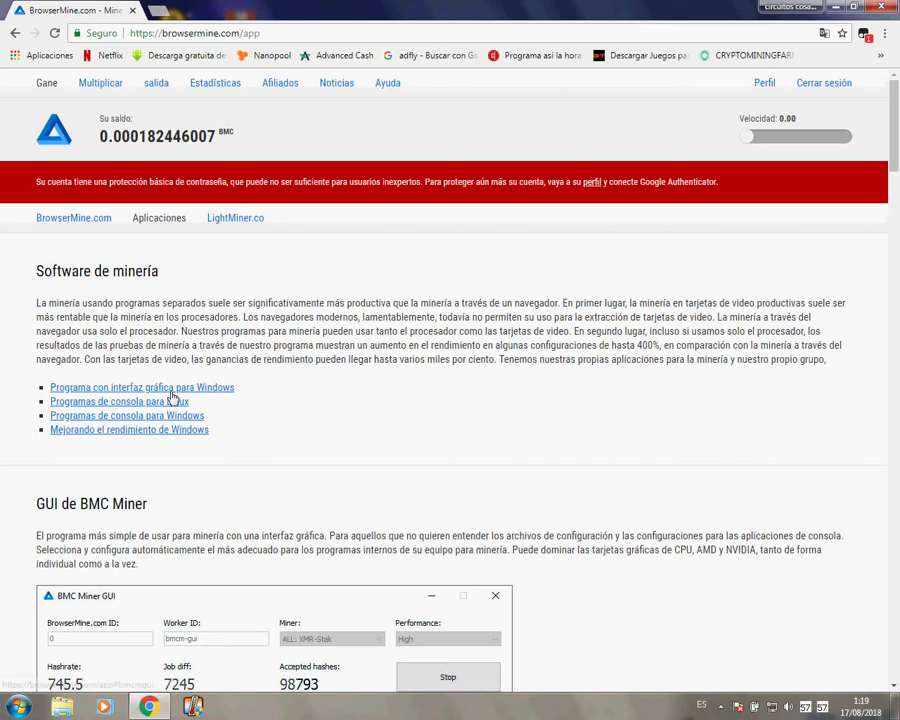
{"action": "scroll", "coordinate": [180, 410], "scroll_direction": "down", "scroll_amount": 2}
{"action": "scroll", "coordinate": [119, 491], "scroll_direction": "down", "scroll_amount": 2}
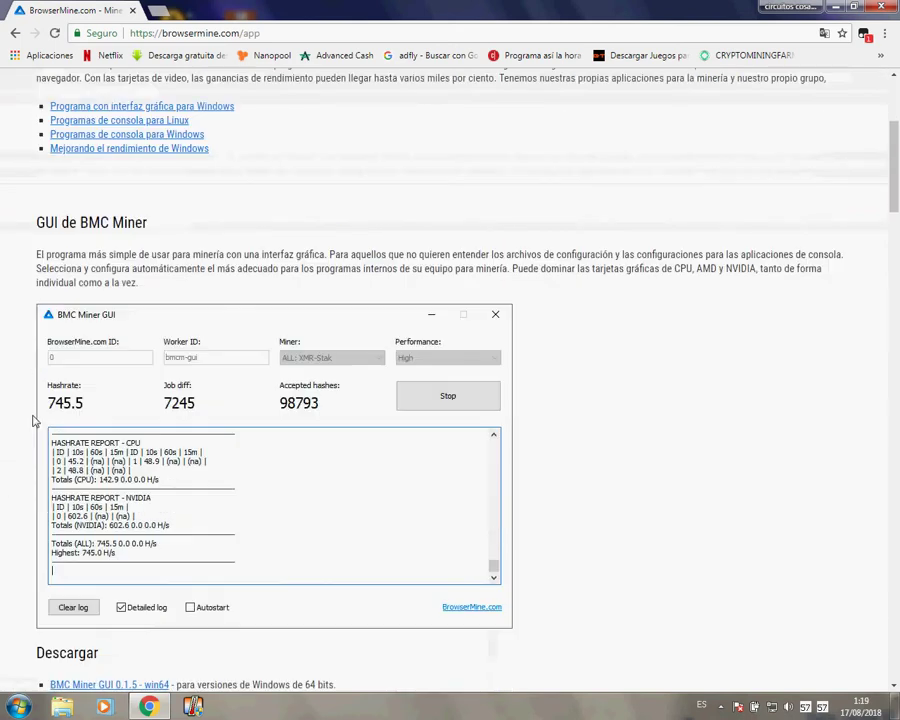
{"action": "left_click_drag", "start_coordinate": [6, 314], "coordinate": [461, 578]}
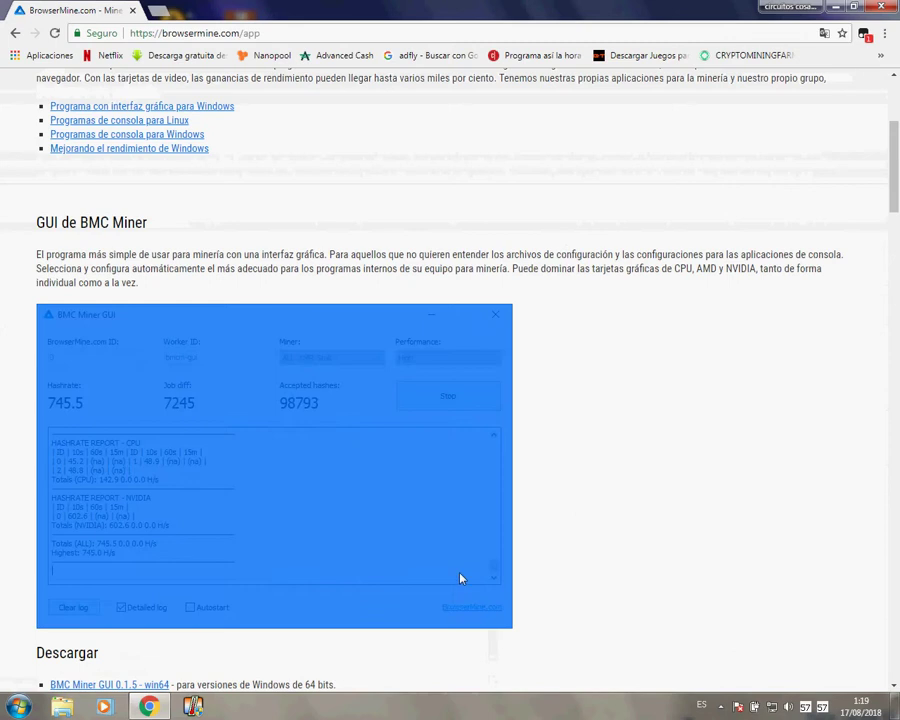
{"action": "left_click", "coordinate": [587, 476]}
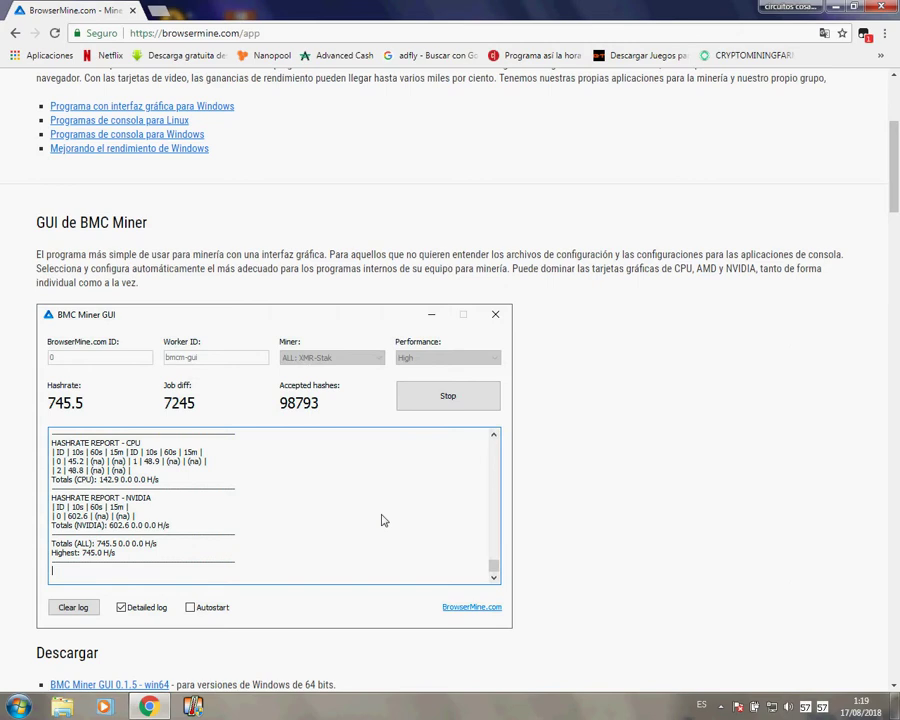
Step: Examine the applications page from the BMC Miner GUI downloads through the Windows console programs to the Windows performance improvement instructions
{"action": "scroll", "coordinate": [380, 516], "scroll_direction": "down", "scroll_amount": 3}
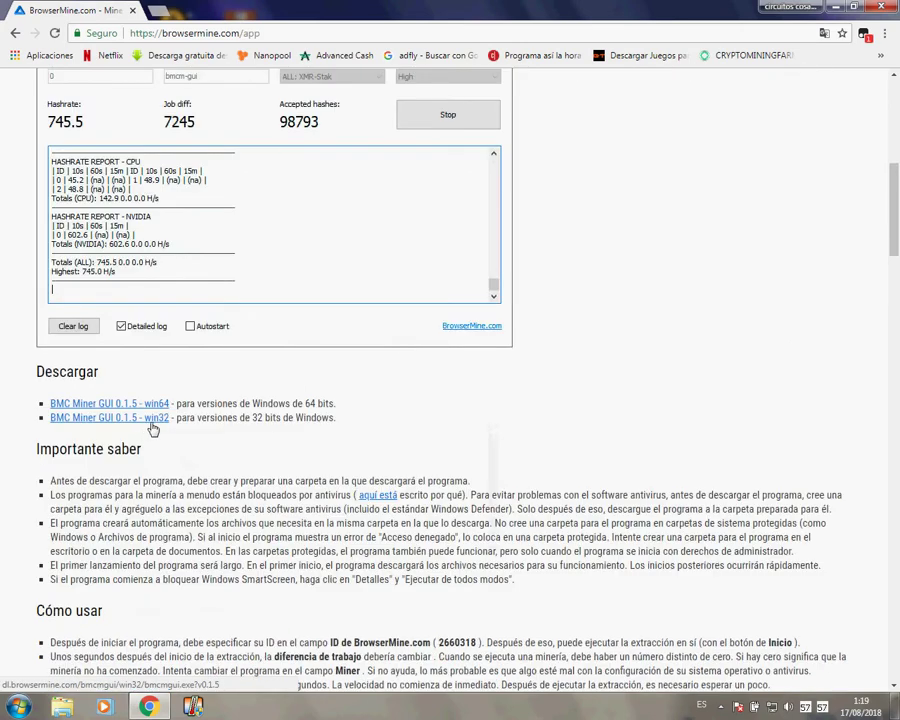
{"action": "scroll", "coordinate": [662, 454], "scroll_direction": "down", "scroll_amount": 6}
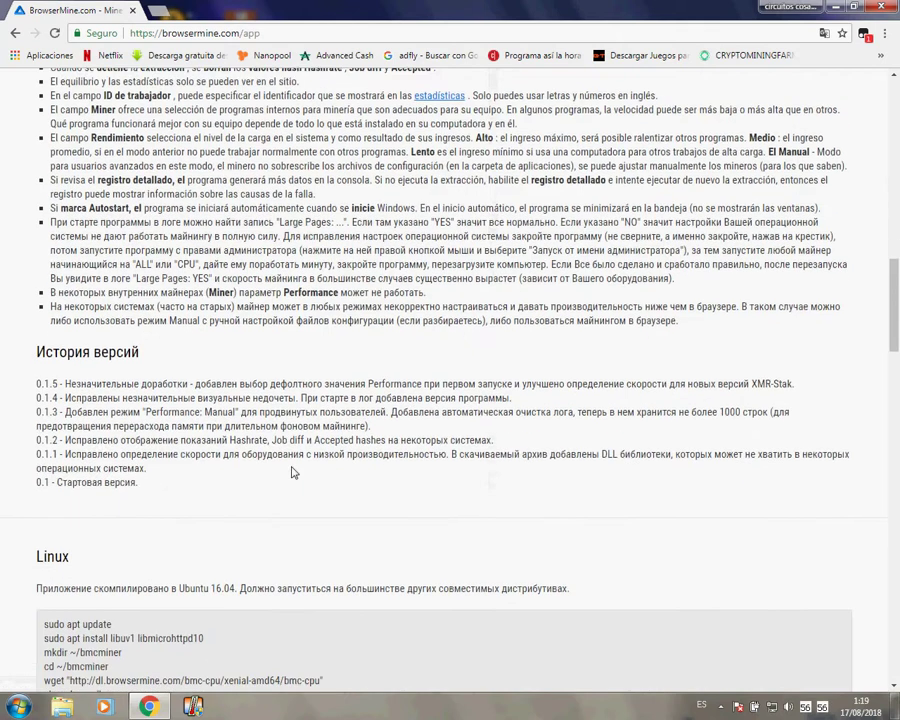
{"action": "scroll", "coordinate": [293, 472], "scroll_direction": "down", "scroll_amount": 10}
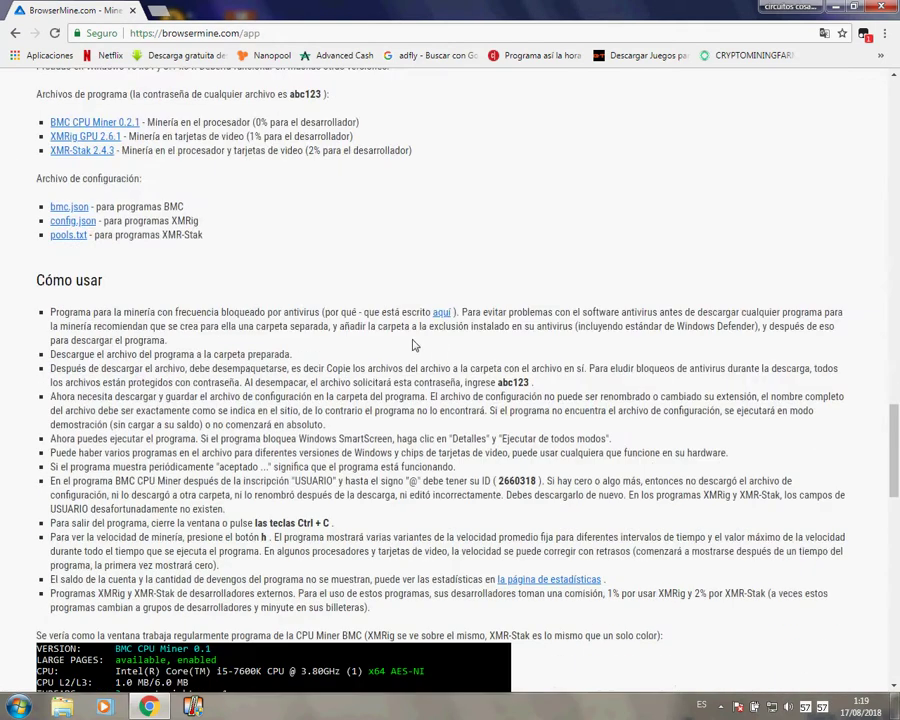
{"action": "scroll", "coordinate": [413, 345], "scroll_direction": "down", "scroll_amount": 4}
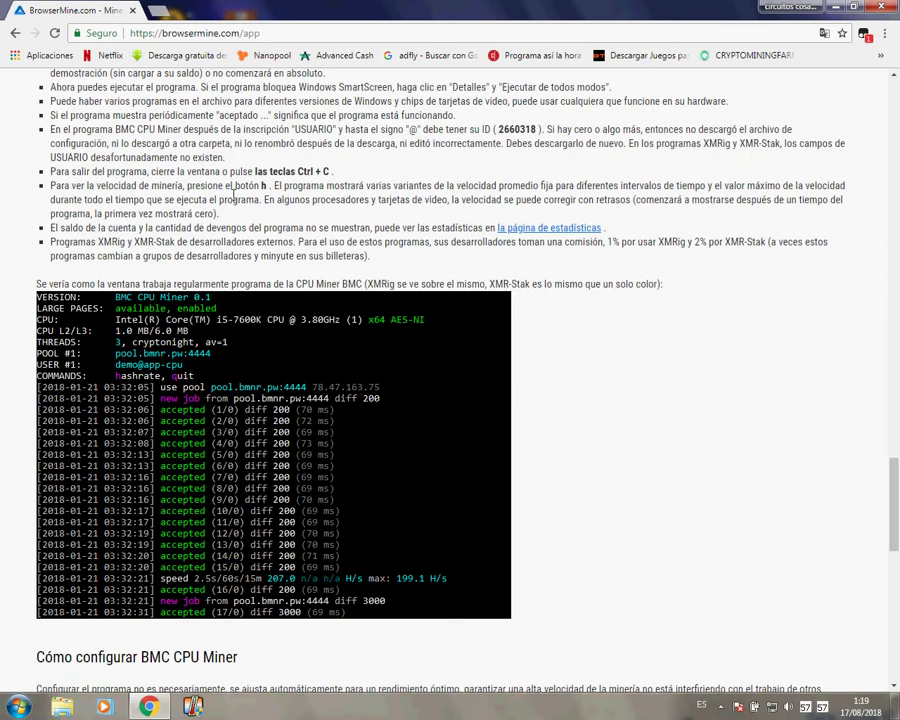
{"action": "scroll", "coordinate": [237, 193], "scroll_direction": "up", "scroll_amount": 3}
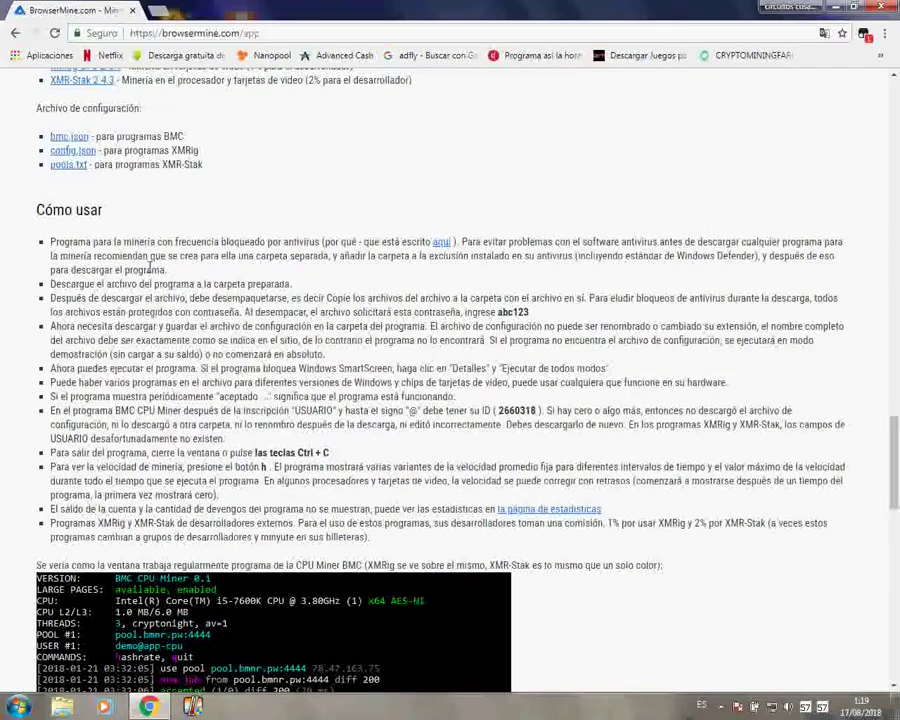
{"action": "scroll", "coordinate": [150, 268], "scroll_direction": "down", "scroll_amount": 4}
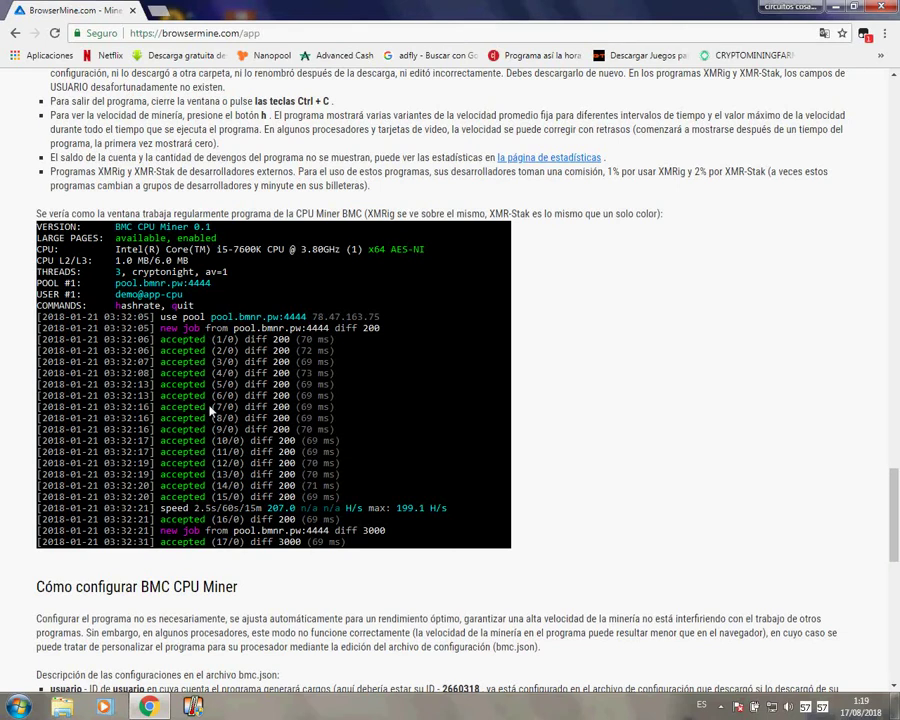
{"action": "scroll", "coordinate": [211, 410], "scroll_direction": "down", "scroll_amount": 7}
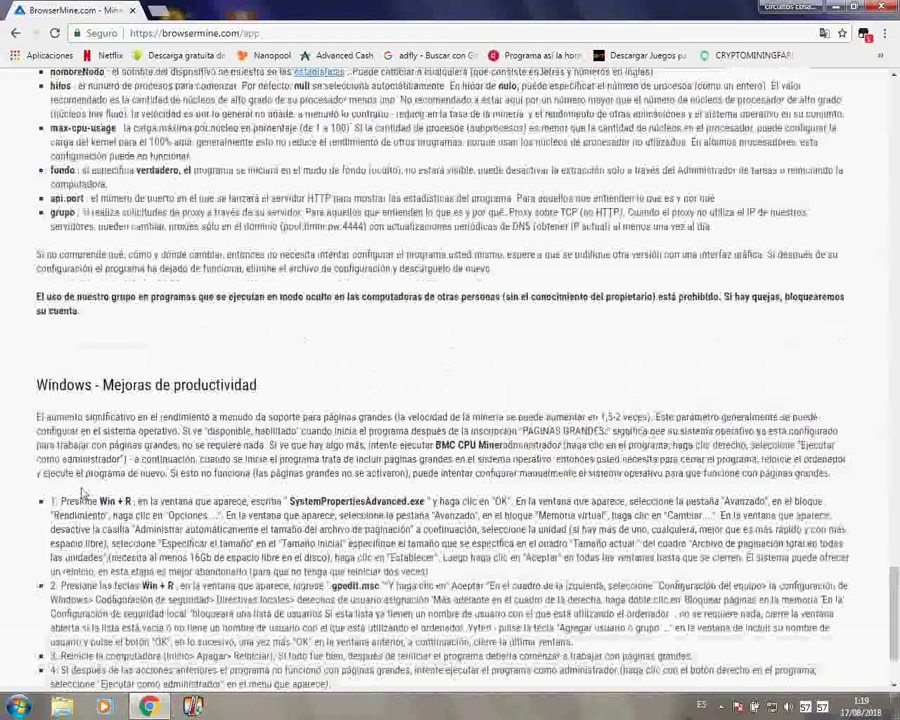
{"action": "scroll", "coordinate": [323, 388], "scroll_direction": "down", "scroll_amount": 3}
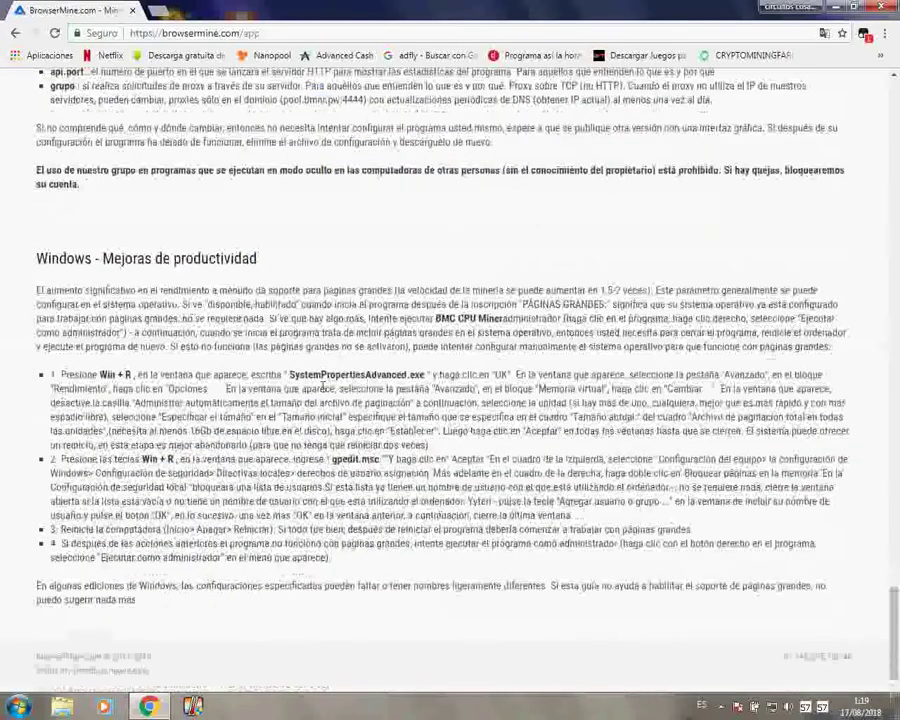
{"action": "left_click_drag", "start_coordinate": [299, 374], "coordinate": [416, 388]}
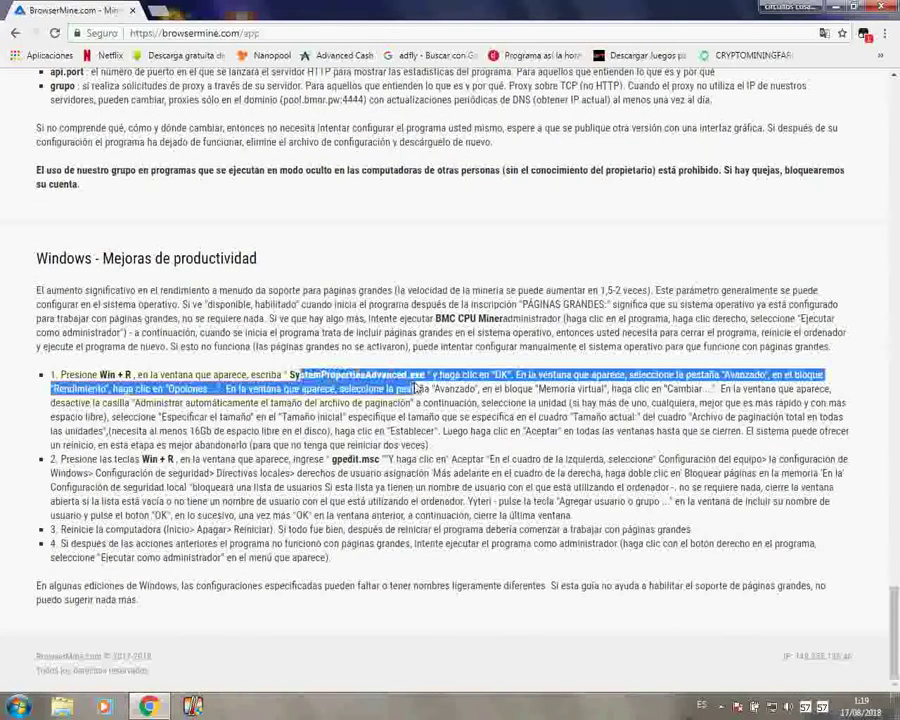
{"action": "left_click", "coordinate": [347, 261]}
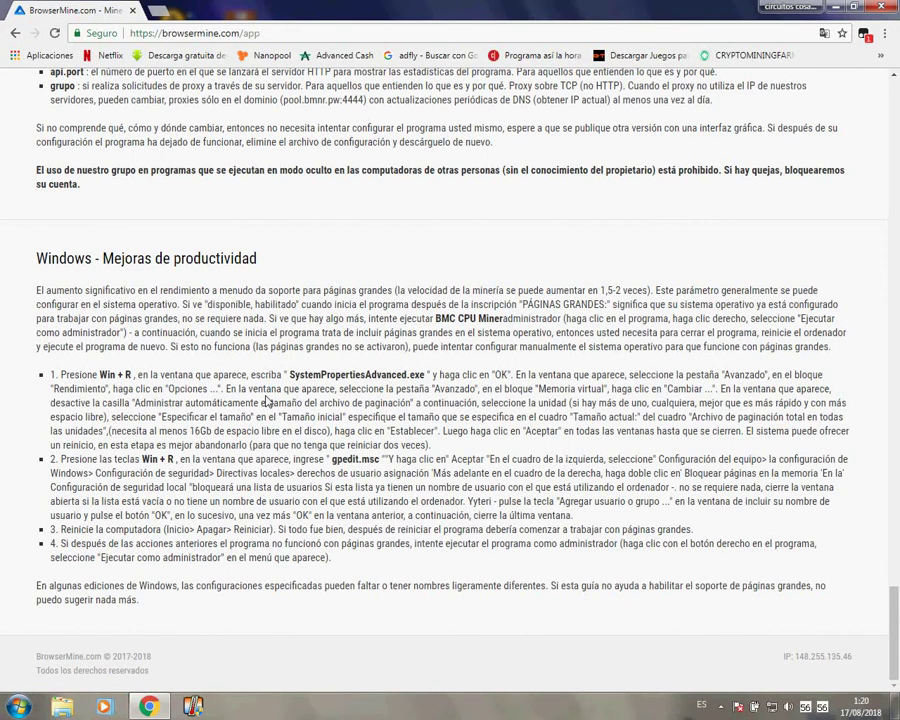
Step: Try to download the win32 version of BMC Miner GUI 0.1.5, choosing to keep the blocked file, then cancel the download
{"action": "scroll", "coordinate": [305, 413], "scroll_direction": "up", "scroll_amount": 4}
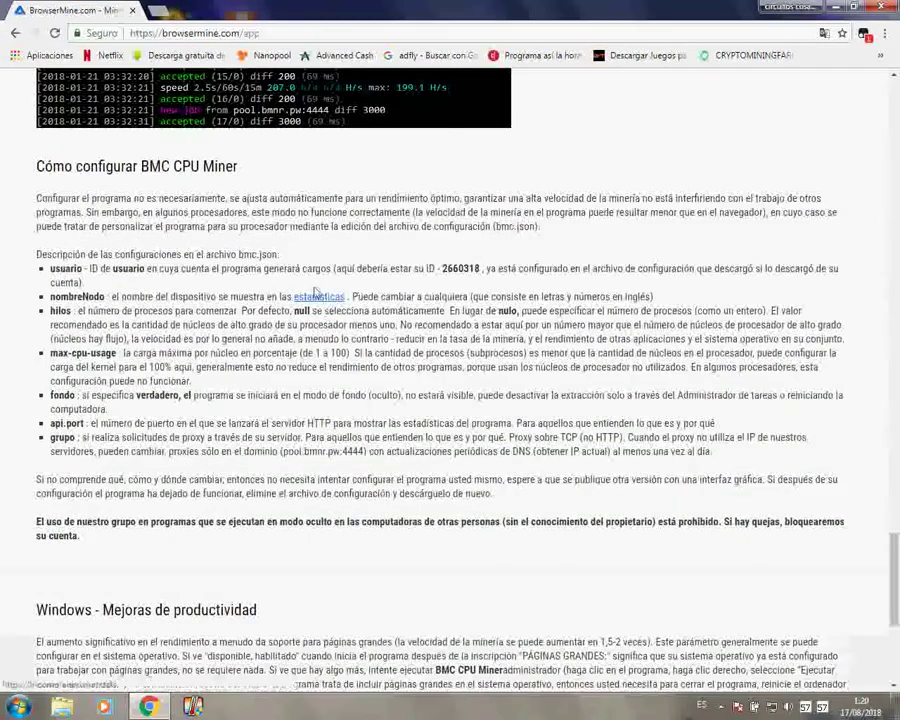
{"action": "scroll", "coordinate": [222, 445], "scroll_direction": "up", "scroll_amount": 4}
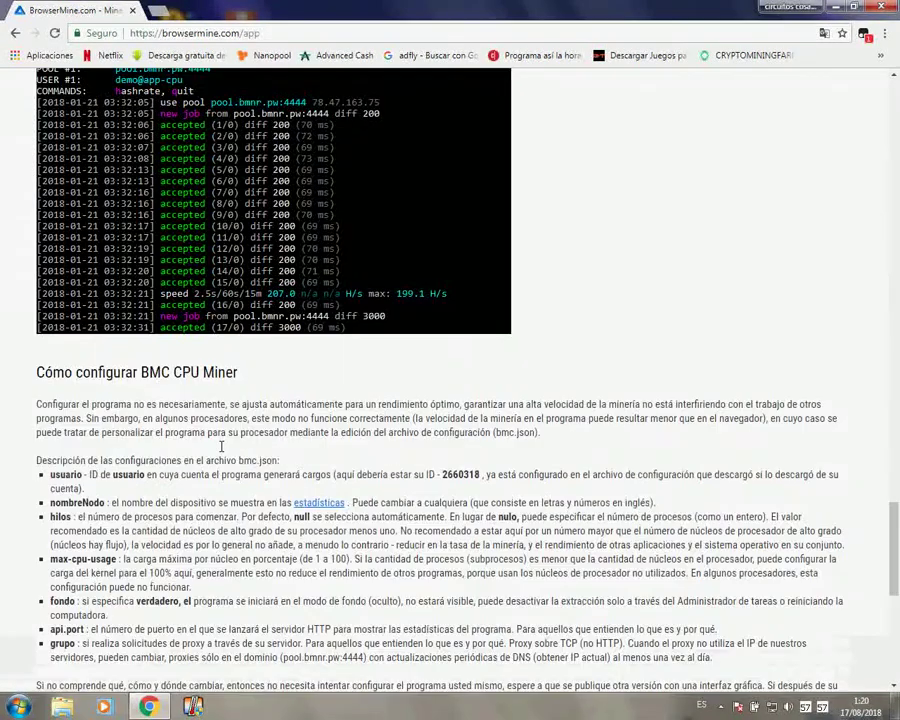
{"action": "scroll", "coordinate": [185, 415], "scroll_direction": "up", "scroll_amount": 3}
{"action": "scroll", "coordinate": [186, 414], "scroll_direction": "up", "scroll_amount": 7}
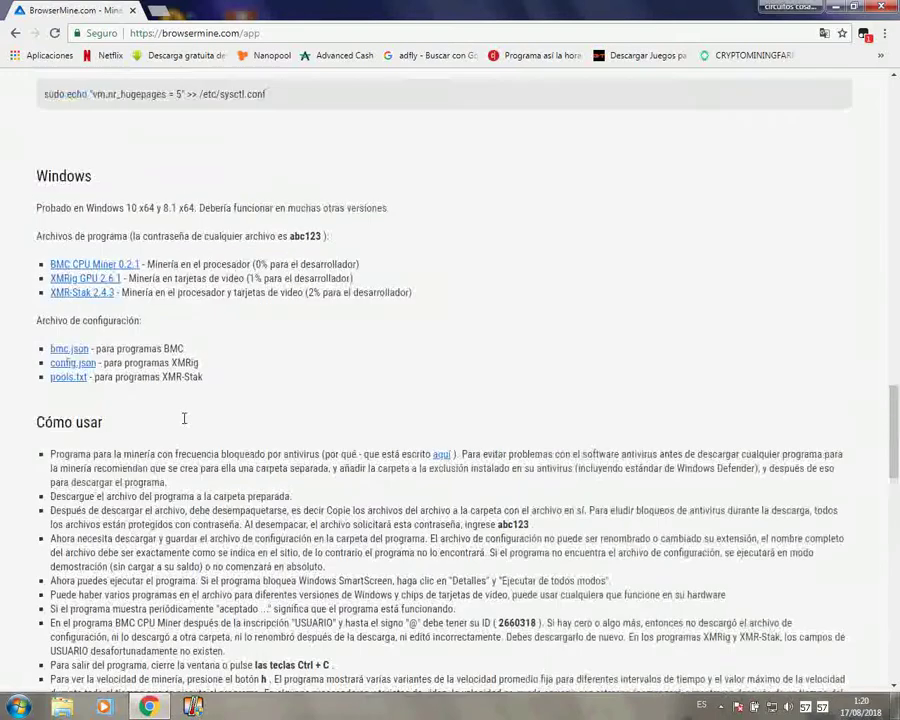
{"action": "scroll", "coordinate": [286, 377], "scroll_direction": "up", "scroll_amount": 3}
{"action": "scroll", "coordinate": [286, 377], "scroll_direction": "up", "scroll_amount": 15}
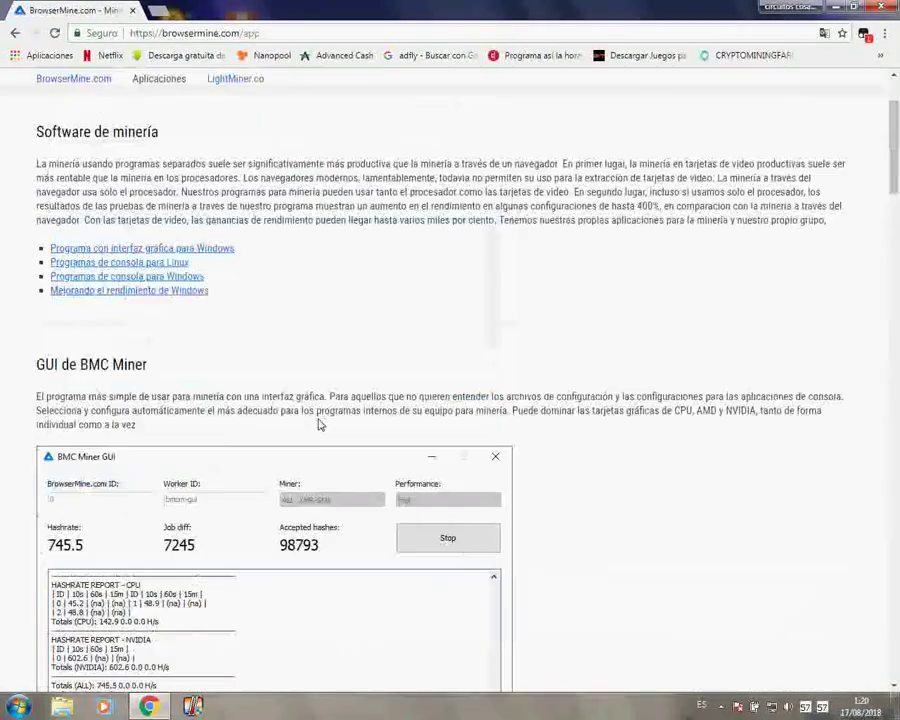
{"action": "scroll", "coordinate": [320, 412], "scroll_direction": "down", "scroll_amount": 2}
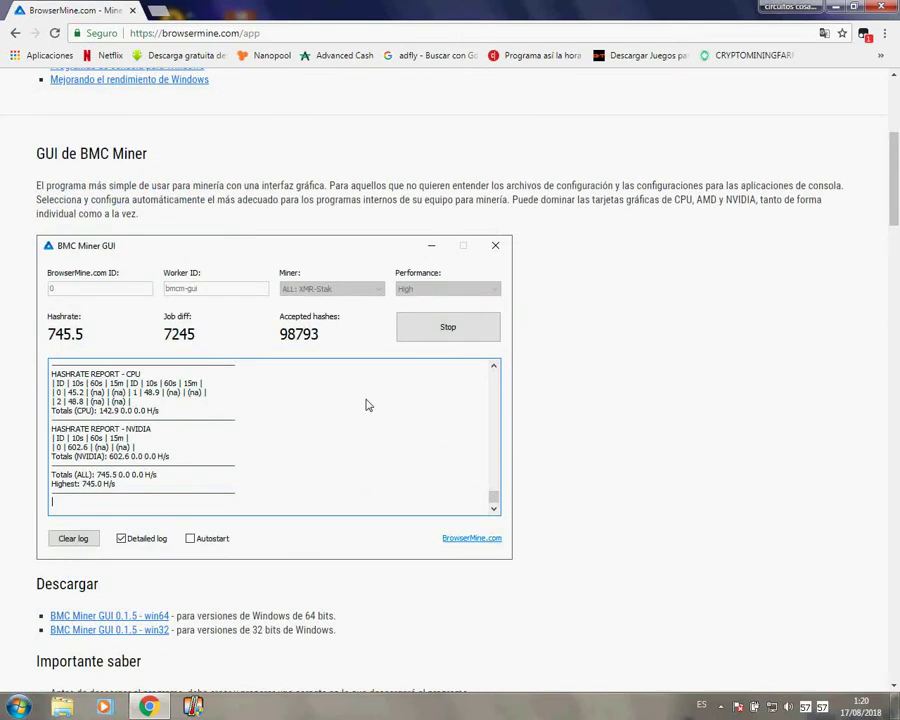
{"action": "scroll", "coordinate": [350, 432], "scroll_direction": "down", "scroll_amount": 1}
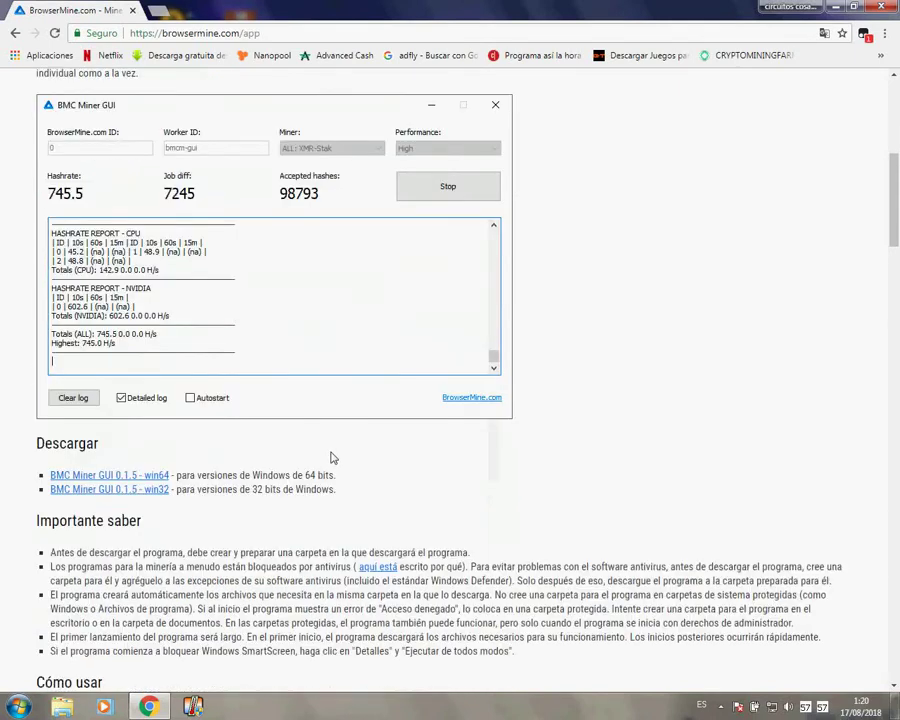
{"action": "left_click", "coordinate": [139, 492]}
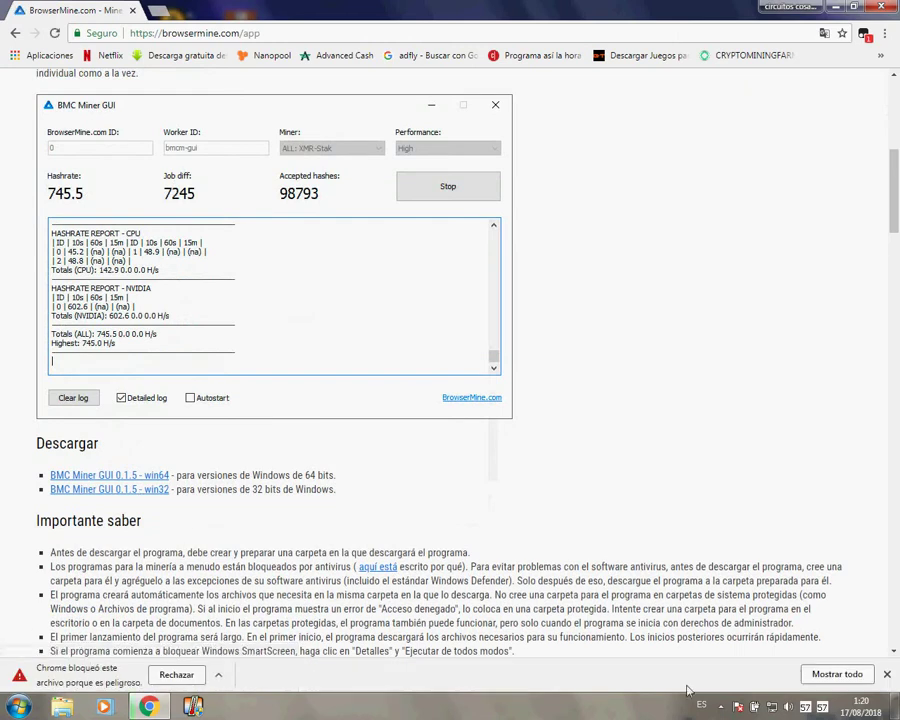
{"action": "left_click", "coordinate": [826, 676]}
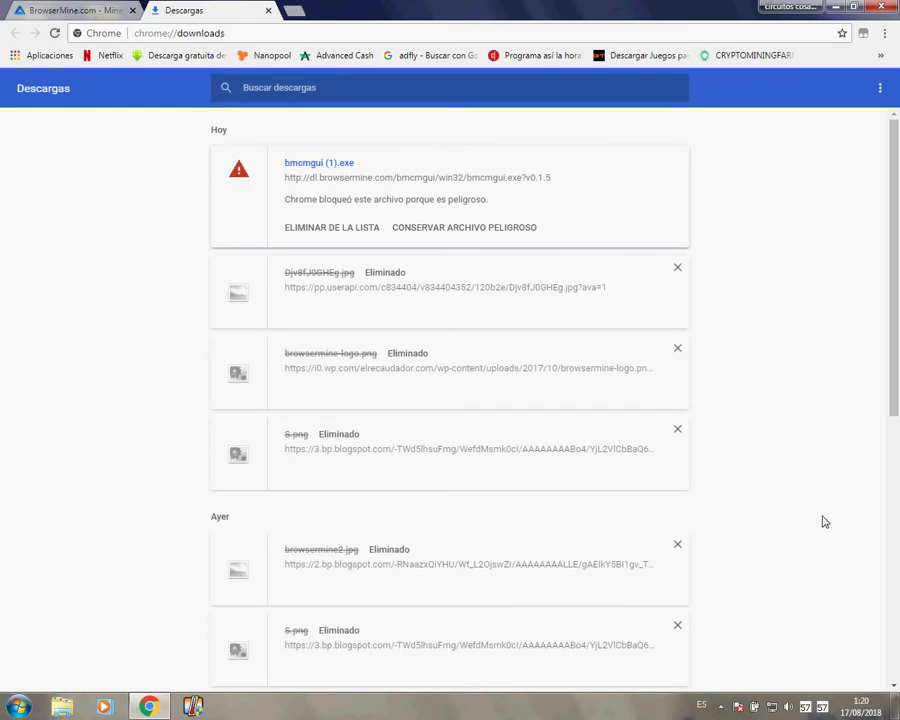
{"action": "left_click", "coordinate": [474, 228]}
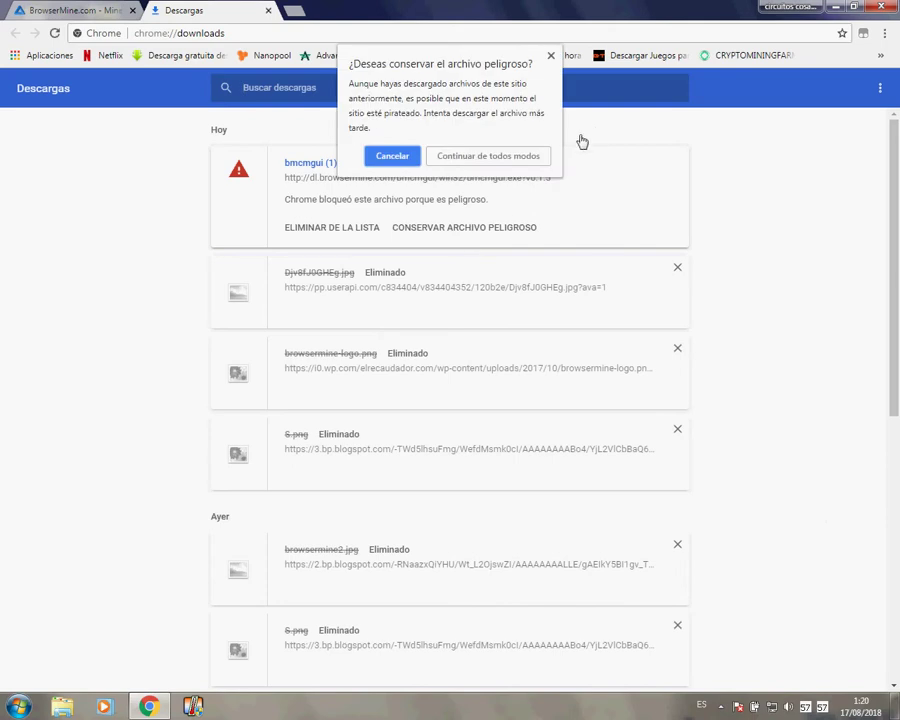
{"action": "left_click", "coordinate": [466, 155]}
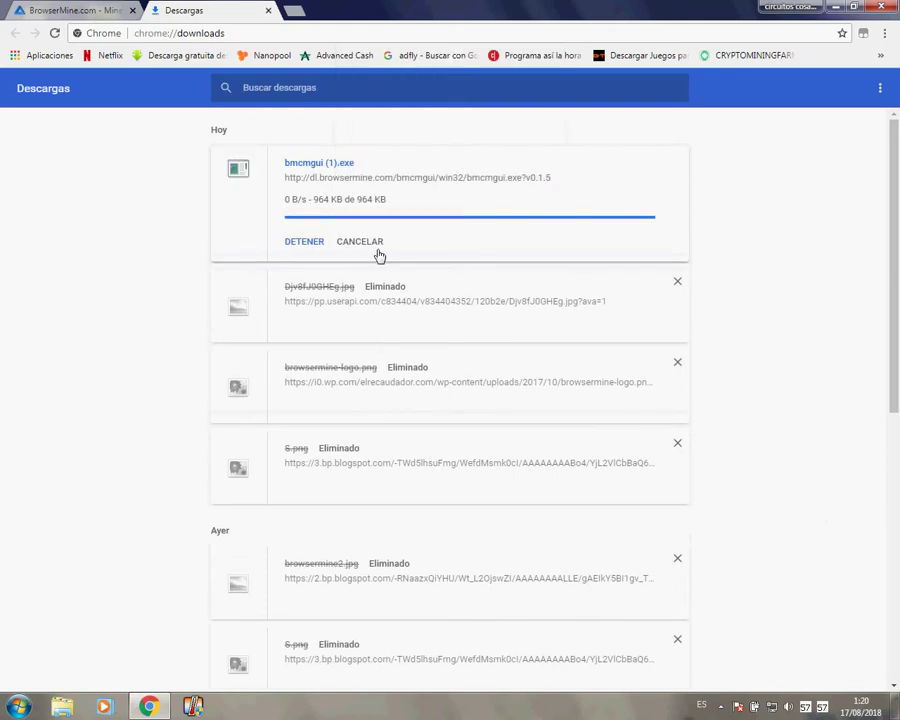
{"action": "left_click", "coordinate": [378, 250]}
Step: Remove every remaining entry from the browser's download history and close the downloads page
{"action": "left_click", "coordinate": [677, 157]}
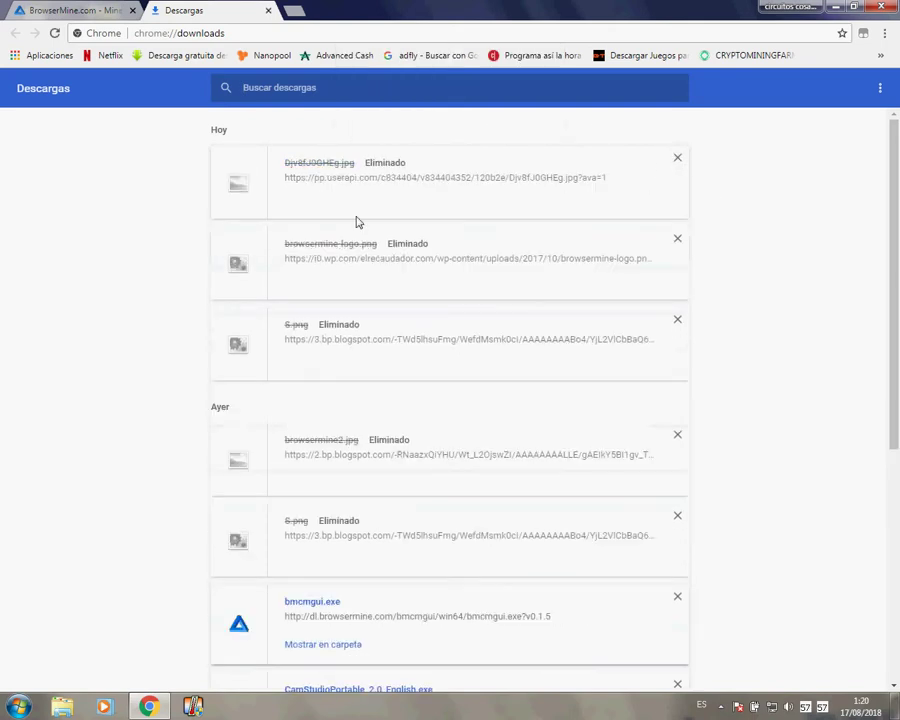
{"action": "left_click", "coordinate": [677, 157]}
{"action": "left_click", "coordinate": [677, 157]}
{"action": "left_click", "coordinate": [677, 157]}
{"action": "left_click", "coordinate": [677, 157]}
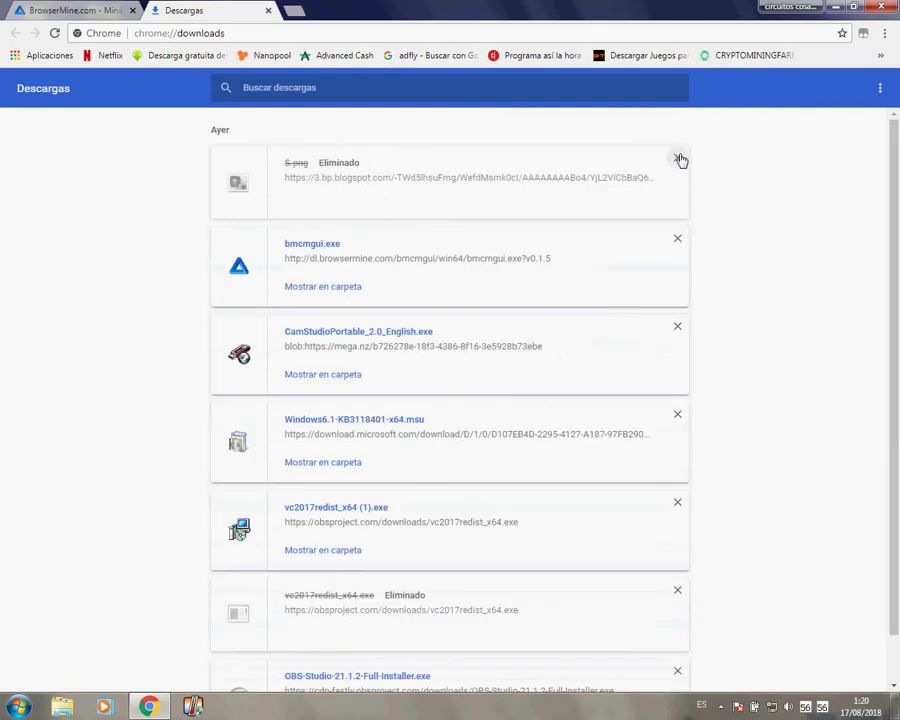
{"action": "left_click", "coordinate": [677, 157]}
{"action": "left_click", "coordinate": [677, 157]}
{"action": "left_click", "coordinate": [679, 159]}
{"action": "left_click", "coordinate": [679, 159]}
{"action": "left_click", "coordinate": [679, 159]}
{"action": "left_click", "coordinate": [679, 159]}
{"action": "left_click", "coordinate": [679, 159]}
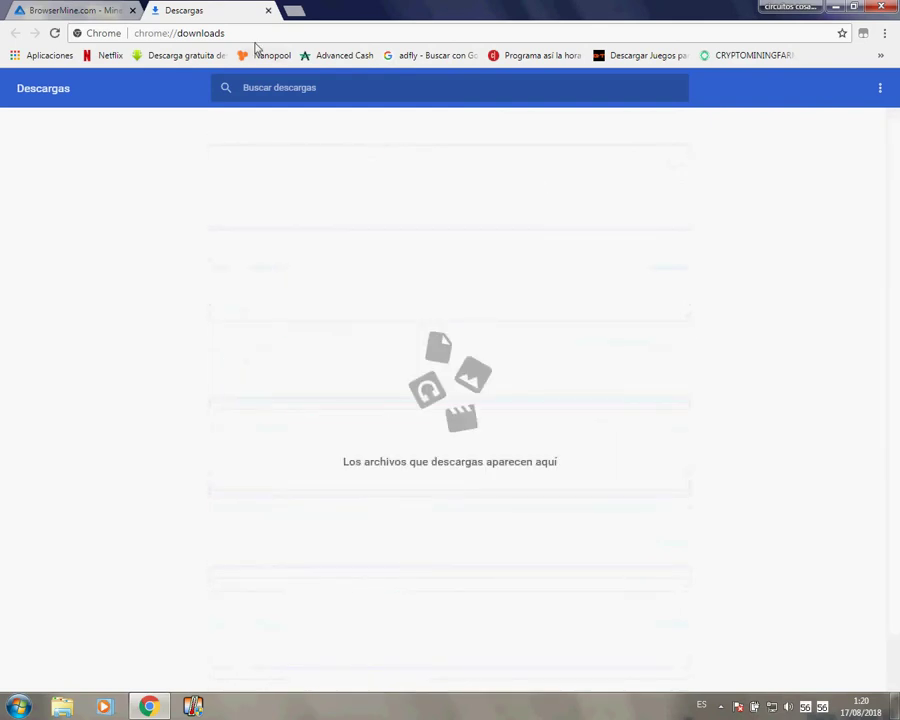
{"action": "left_click", "coordinate": [269, 12]}
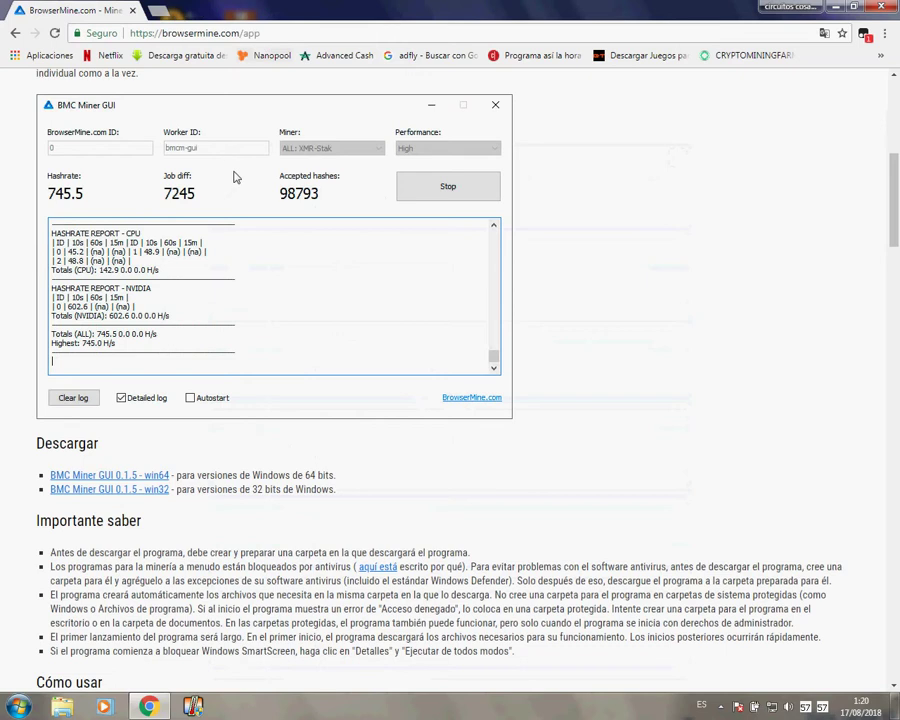
Step: Switch to Windows Explorer, locate the bmcmgui application in the Descargas folder, and minimize the folder window
{"action": "left_click_drag", "start_coordinate": [85, 687], "coordinate": [68, 702]}
{"action": "left_click", "coordinate": [62, 706]}
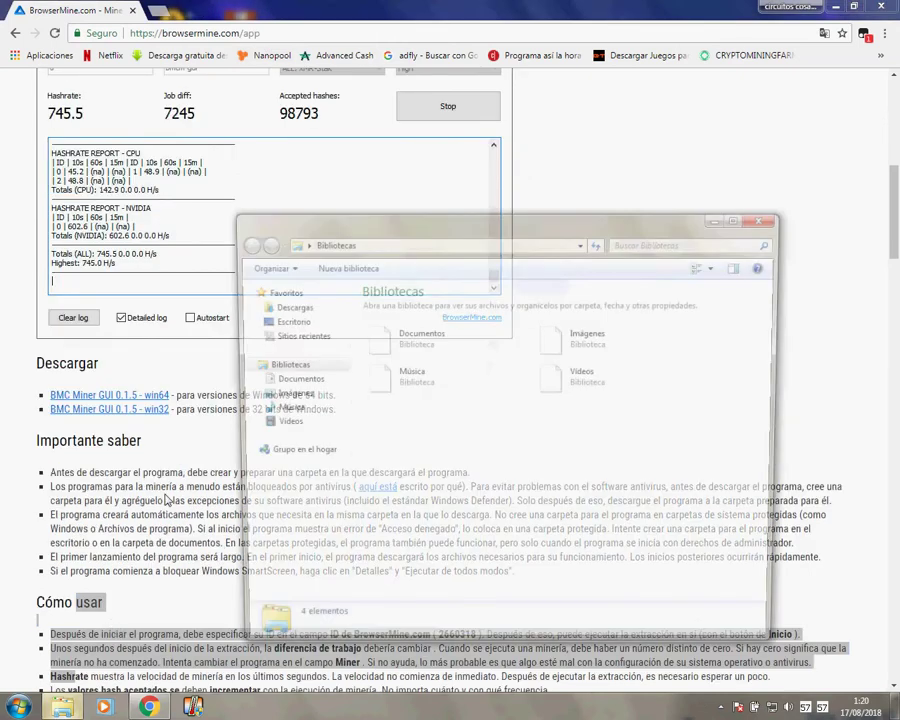
{"action": "left_click", "coordinate": [300, 306]}
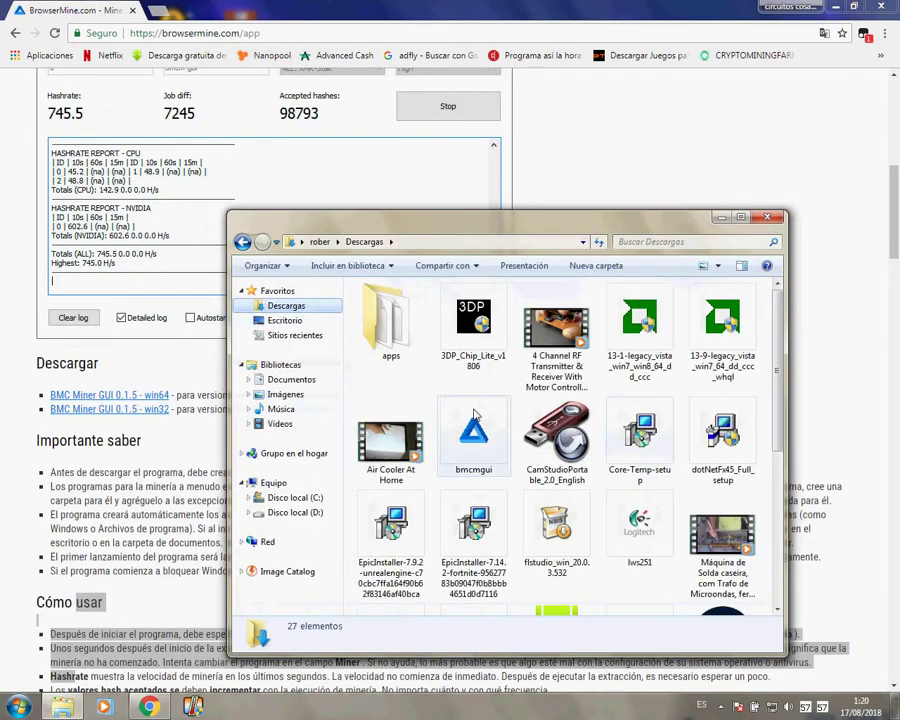
{"action": "left_click", "coordinate": [389, 425]}
{"action": "left_click", "coordinate": [473, 440]}
{"action": "scroll", "coordinate": [473, 450], "scroll_direction": "down", "scroll_amount": 3}
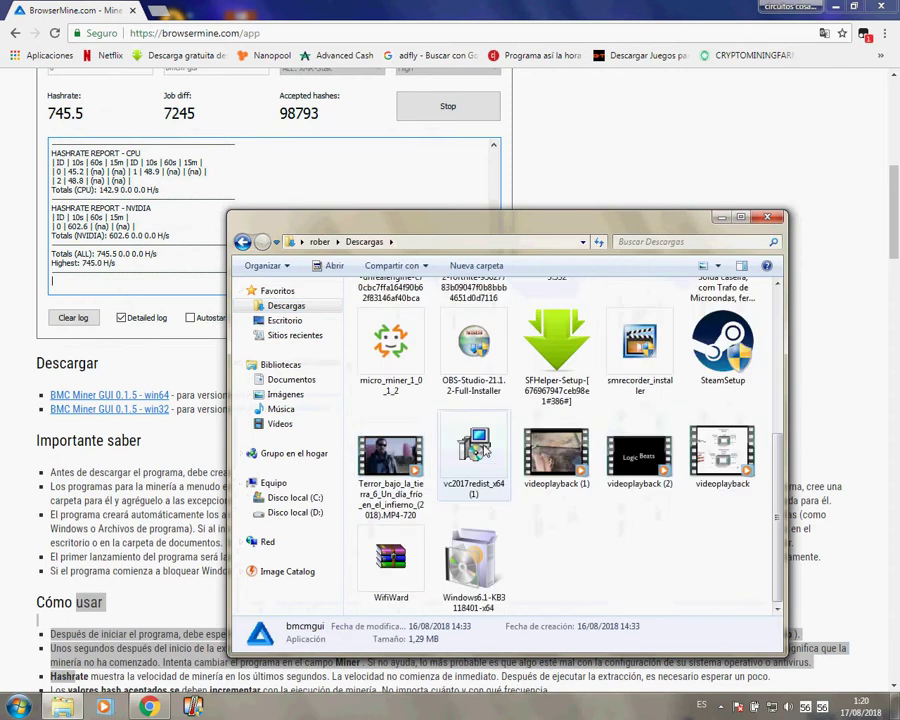
{"action": "left_click", "coordinate": [555, 590]}
{"action": "scroll", "coordinate": [555, 590], "scroll_direction": "up", "scroll_amount": 3}
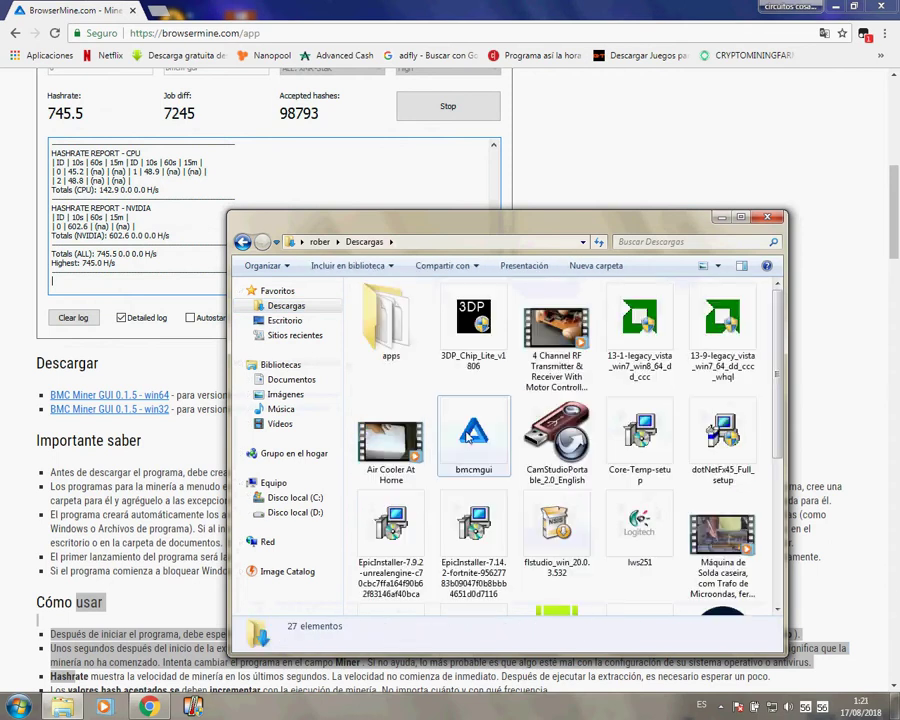
{"action": "left_click", "coordinate": [476, 432]}
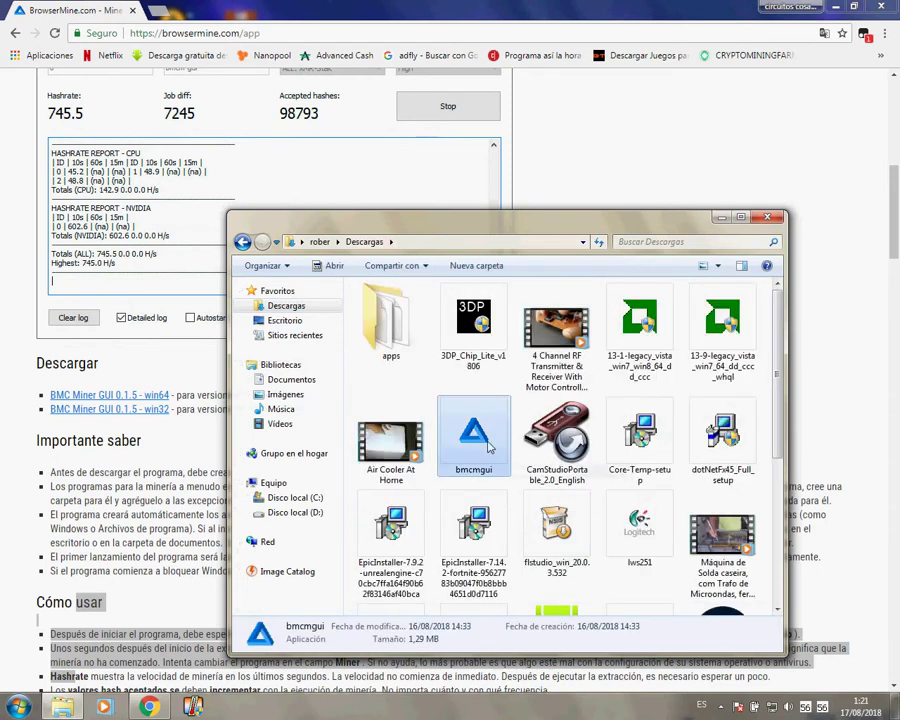
{"action": "left_click", "coordinate": [720, 216]}
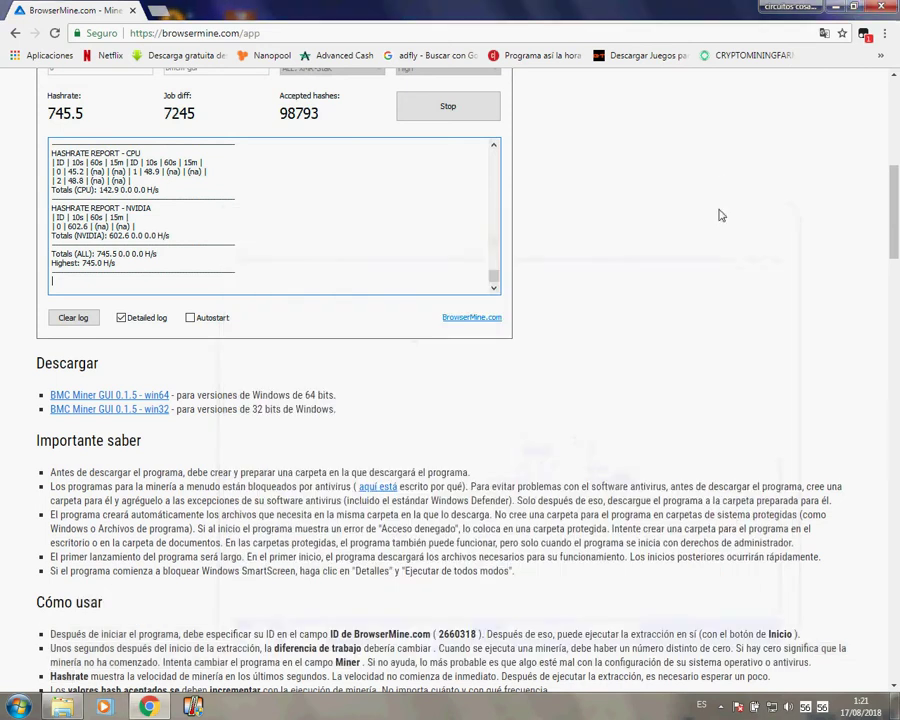
Step: Show the desktop and move the apps folder, bmcmgui.json and bmcmgui away from the other icons into the open area
{"action": "left_click", "coordinate": [836, 8]}
{"action": "key", "text": "super+d"}
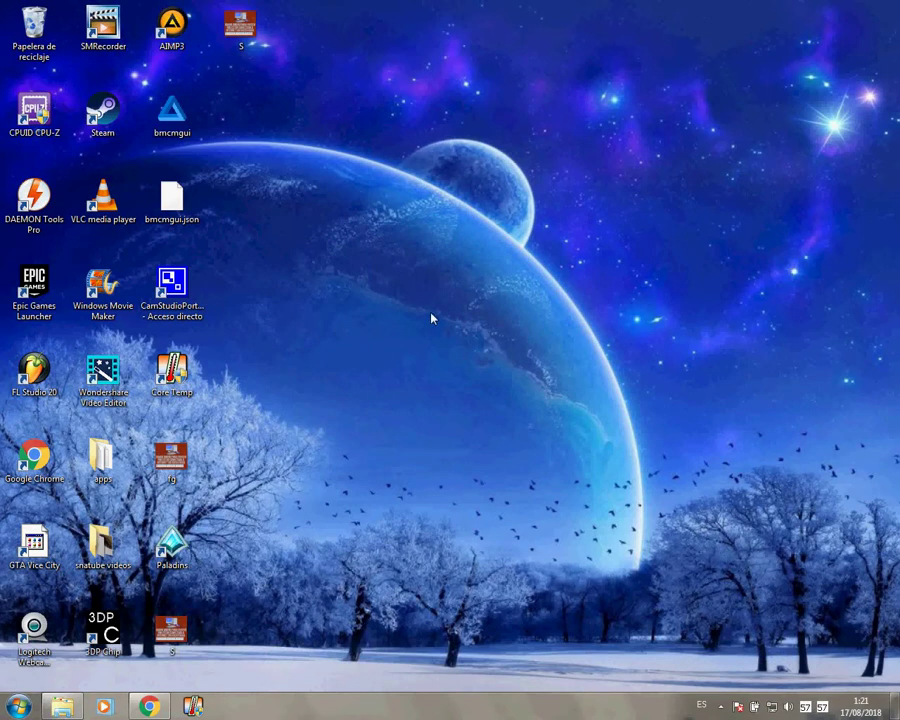
{"action": "left_click_drag", "start_coordinate": [101, 455], "coordinate": [378, 287]}
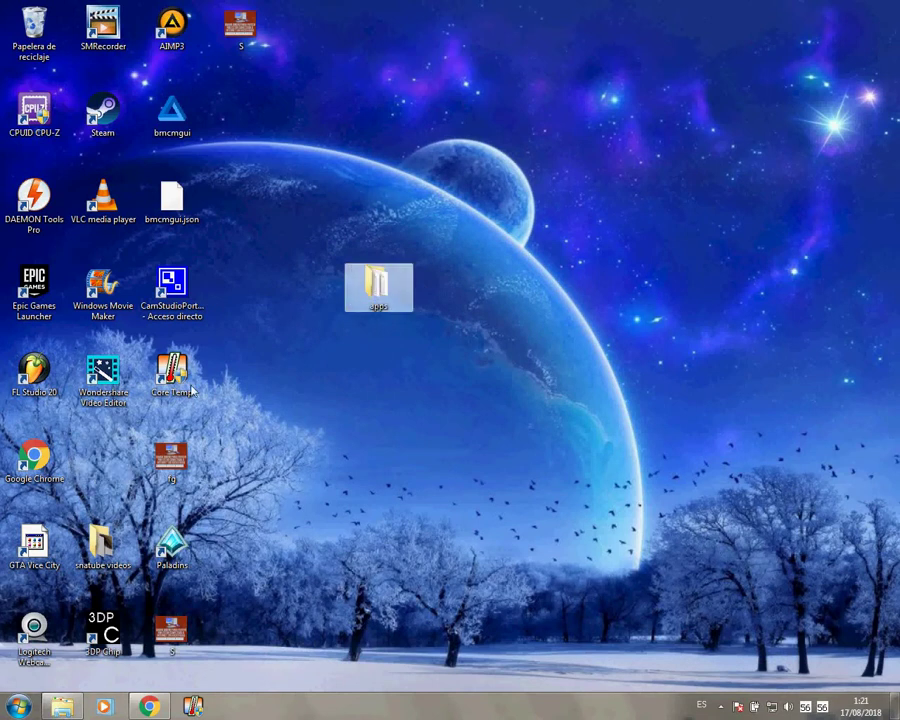
{"action": "left_click_drag", "start_coordinate": [172, 200], "coordinate": [384, 213]}
{"action": "left_click_drag", "start_coordinate": [202, 118], "coordinate": [464, 140]}
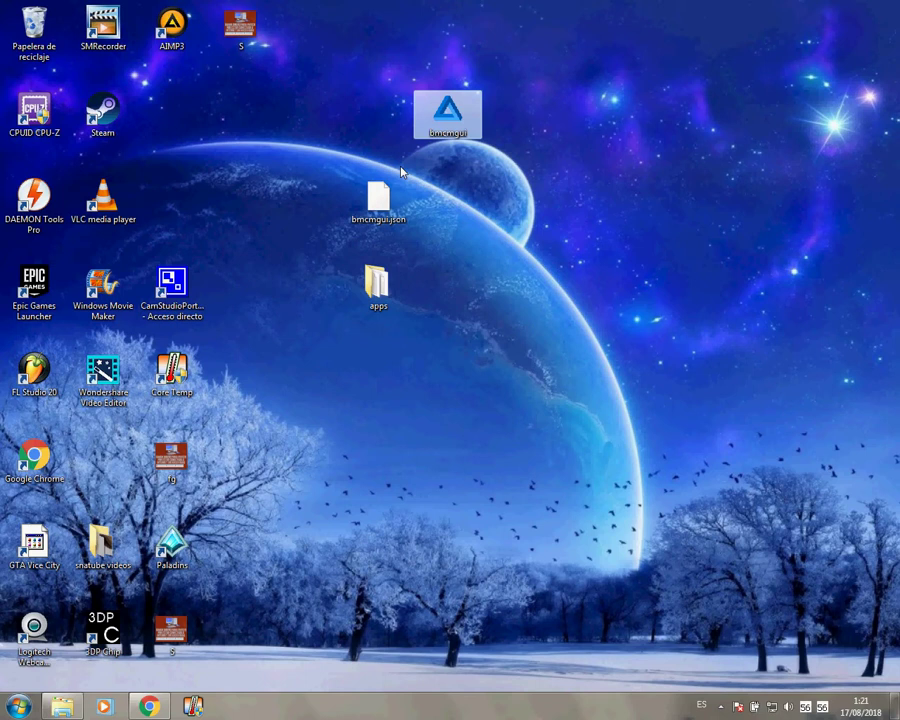
Step: Launch bmcmgui from the desktop and allow it to run despite the unknown-publisher security warning
{"action": "double_click", "coordinate": [454, 114]}
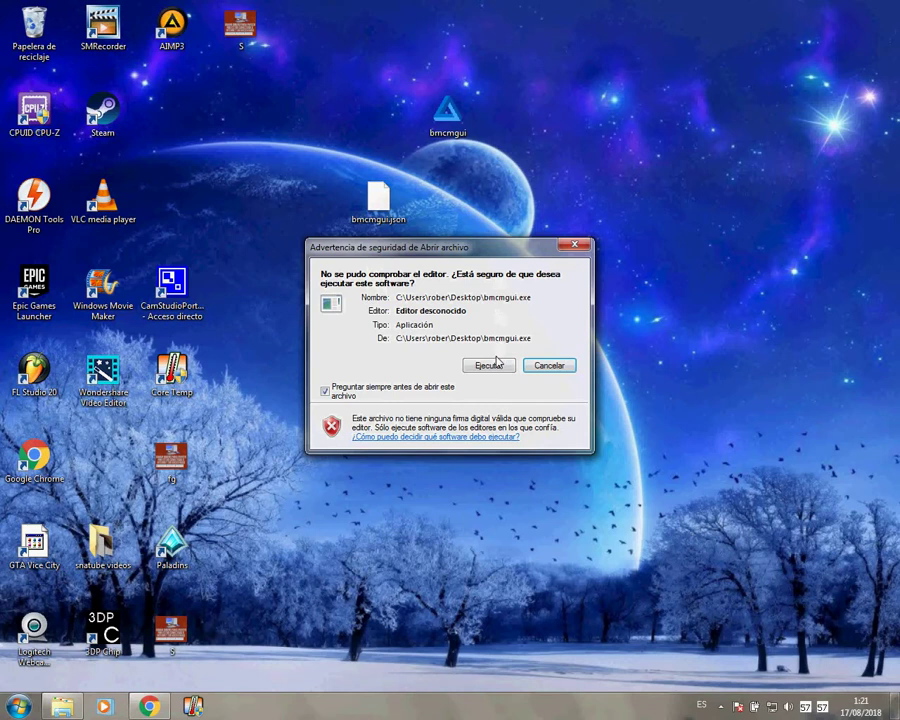
{"action": "left_click", "coordinate": [489, 366]}
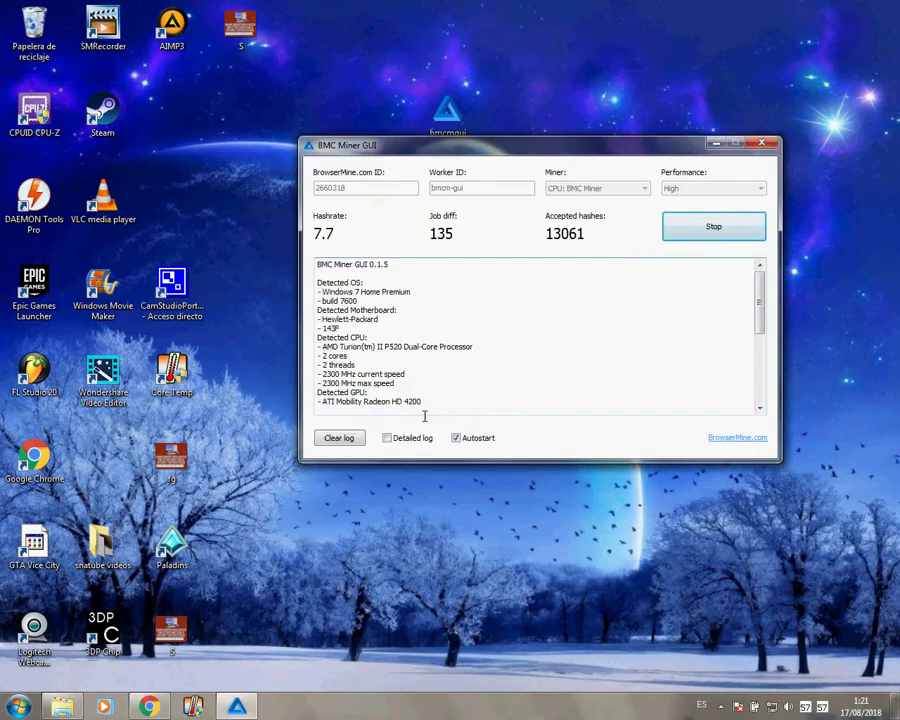
Step: Review the miner's log, enable the detailed log, and check the hidden notification icons for the running miner
{"action": "scroll", "coordinate": [585, 357], "scroll_direction": "down", "scroll_amount": 7}
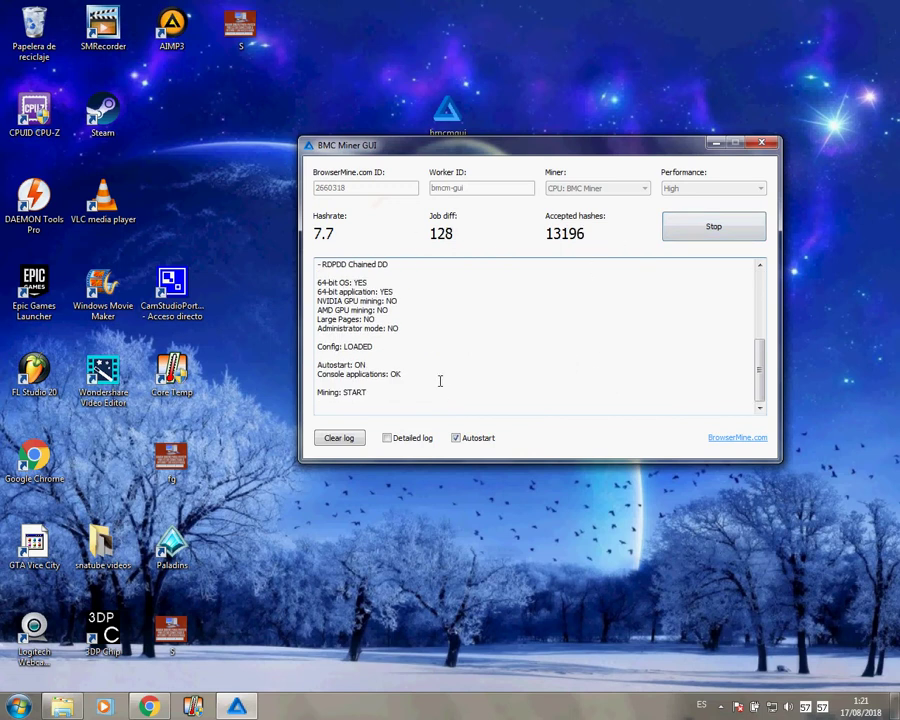
{"action": "left_click", "coordinate": [392, 438]}
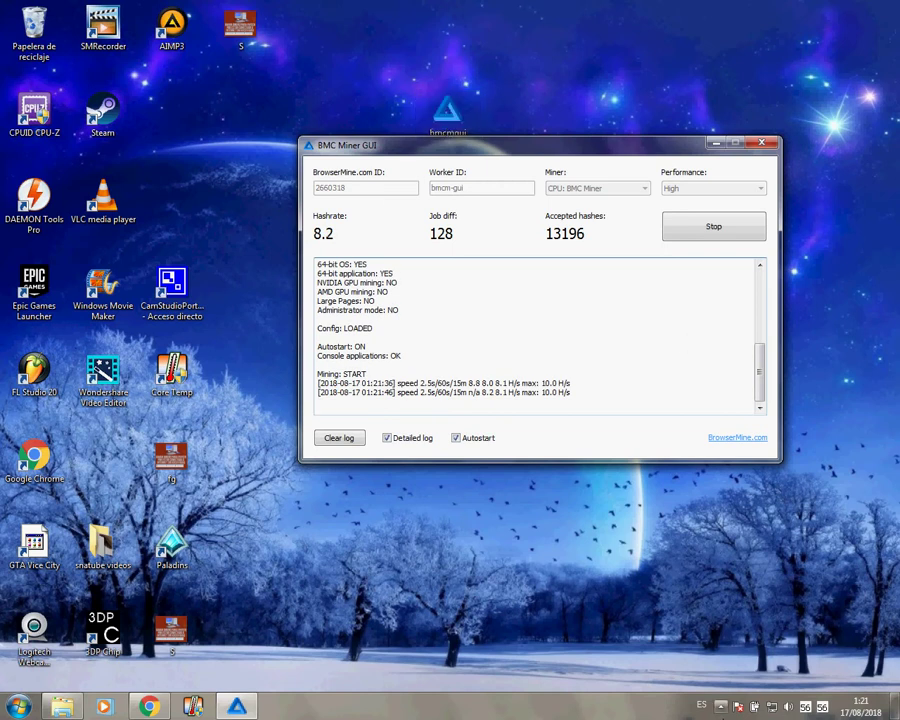
{"action": "left_click", "coordinate": [720, 707]}
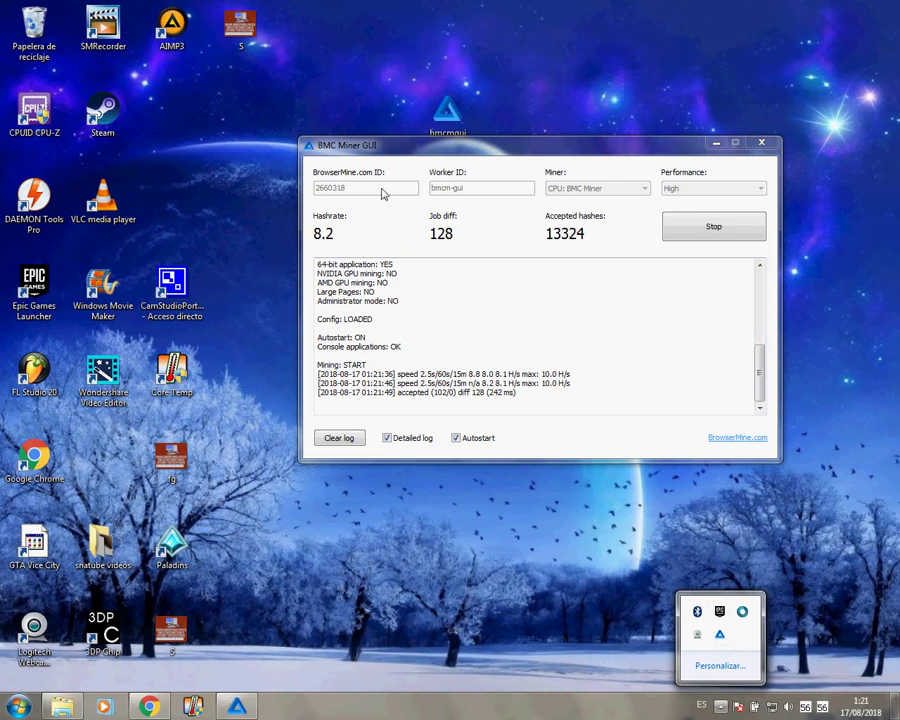
{"action": "left_click", "coordinate": [323, 199]}
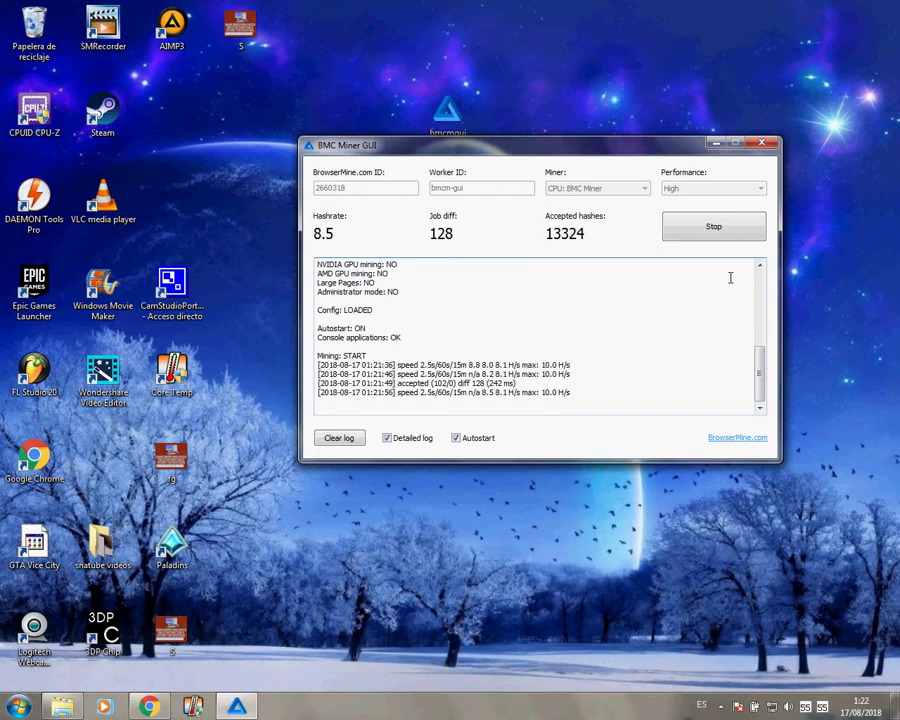
Step: Stop mining to unlock the settings, and select the BrowserMine.com ID and Worker ID fields in turn
{"action": "left_click", "coordinate": [718, 232]}
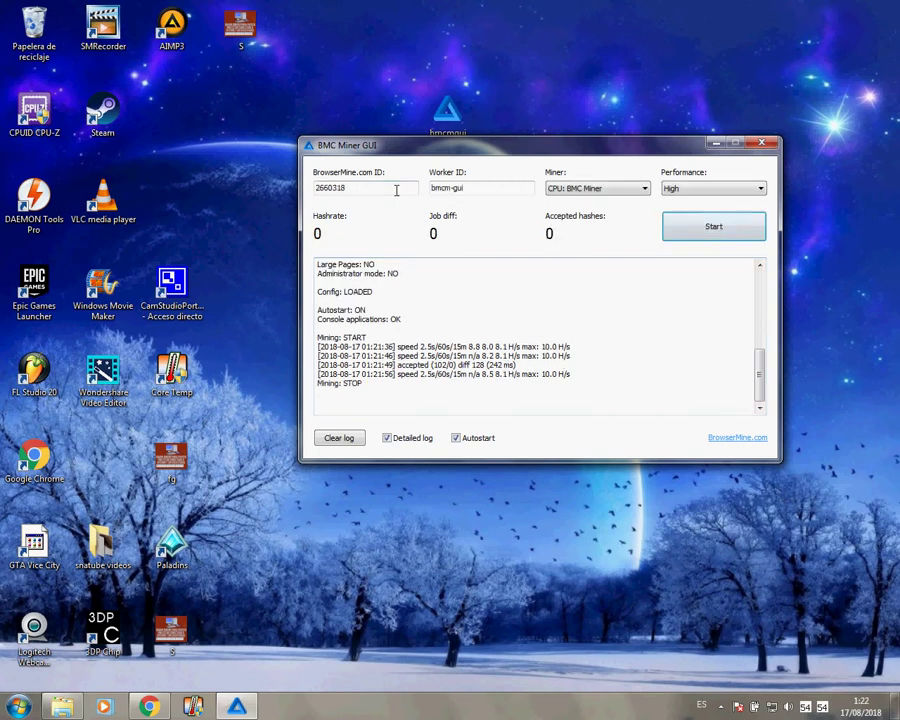
{"action": "left_click_drag", "start_coordinate": [396, 190], "coordinate": [272, 203]}
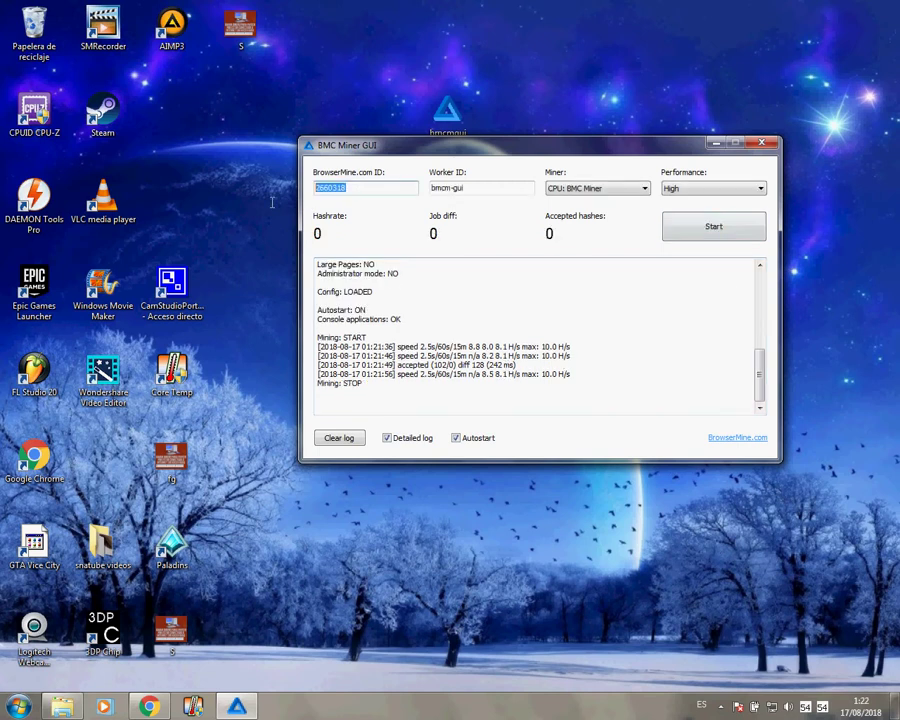
{"action": "left_click", "coordinate": [493, 190]}
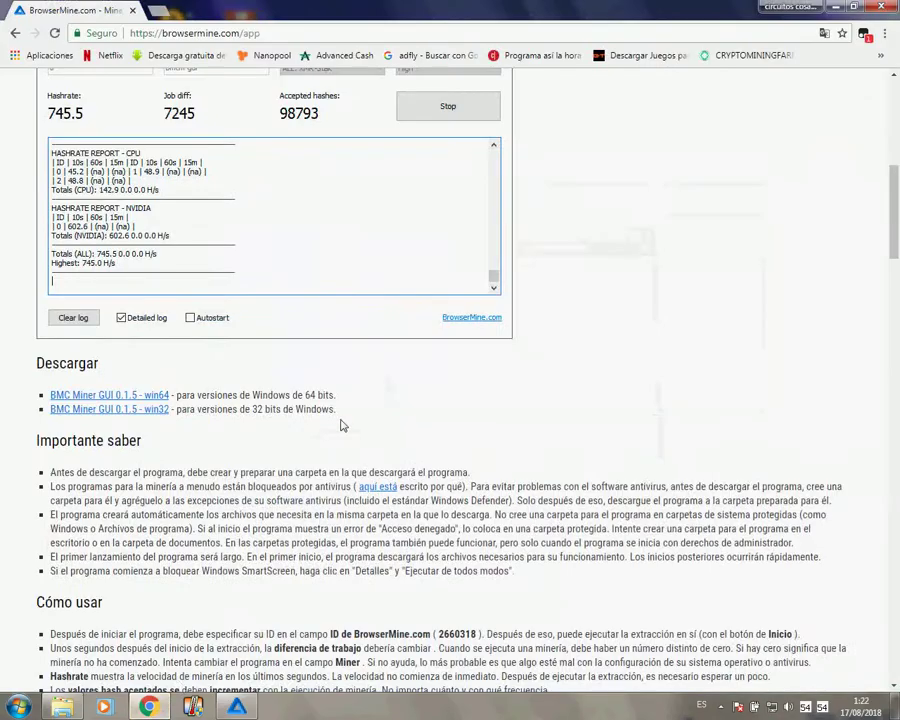
Step: Switch to Chrome, review the BMC Miner GUI sample image and usage instructions on the applications page, and return to the miner
{"action": "scroll", "coordinate": [340, 425], "scroll_direction": "down", "scroll_amount": 5}
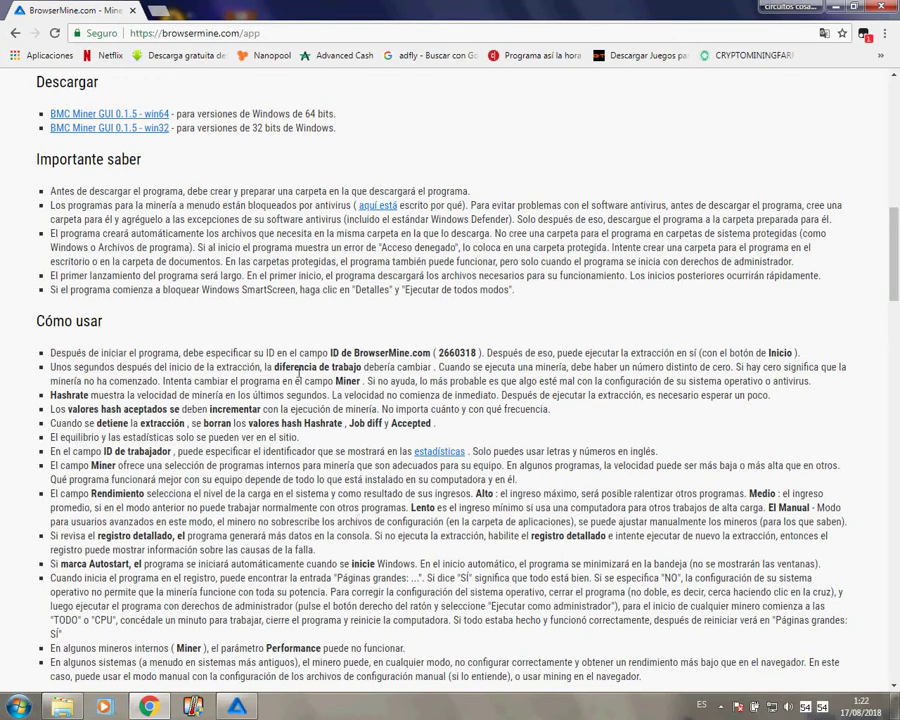
{"action": "scroll", "coordinate": [297, 370], "scroll_direction": "up", "scroll_amount": 7}
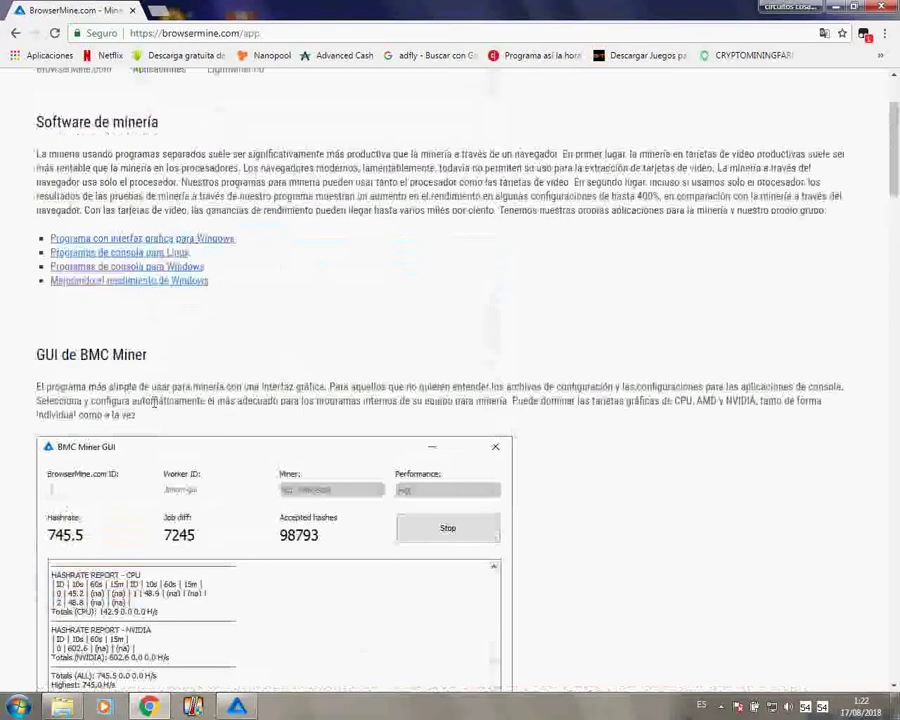
{"action": "scroll", "coordinate": [155, 402], "scroll_direction": "down", "scroll_amount": 3}
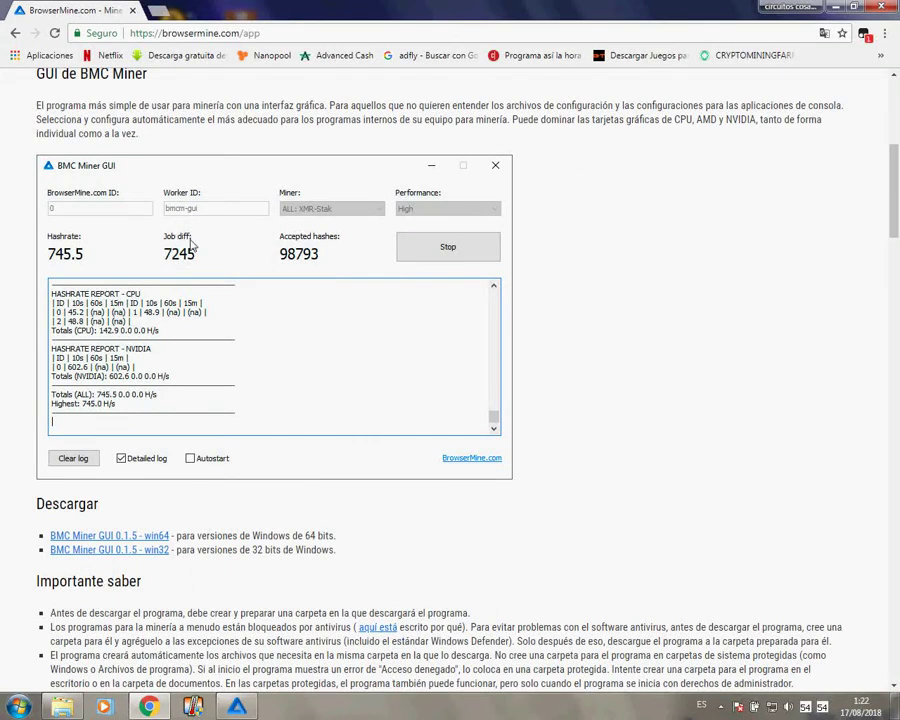
{"action": "key", "text": "alt+Tab"}
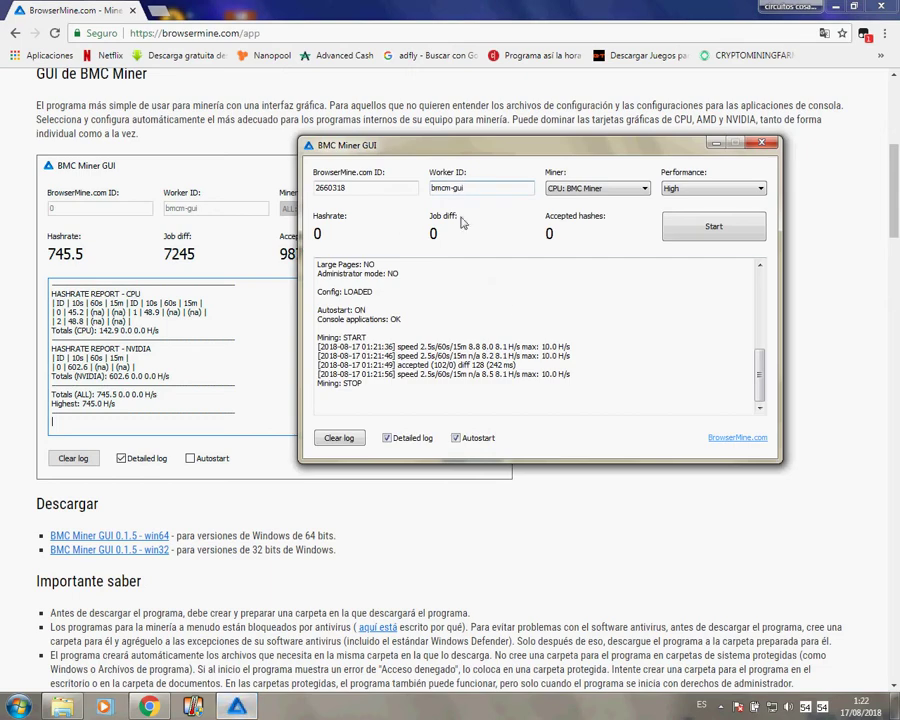
Step: Try ALL: XMR-Stak as the miner, set it back to CPU: BMC Miner, and choose High performance
{"action": "left_click", "coordinate": [580, 189]}
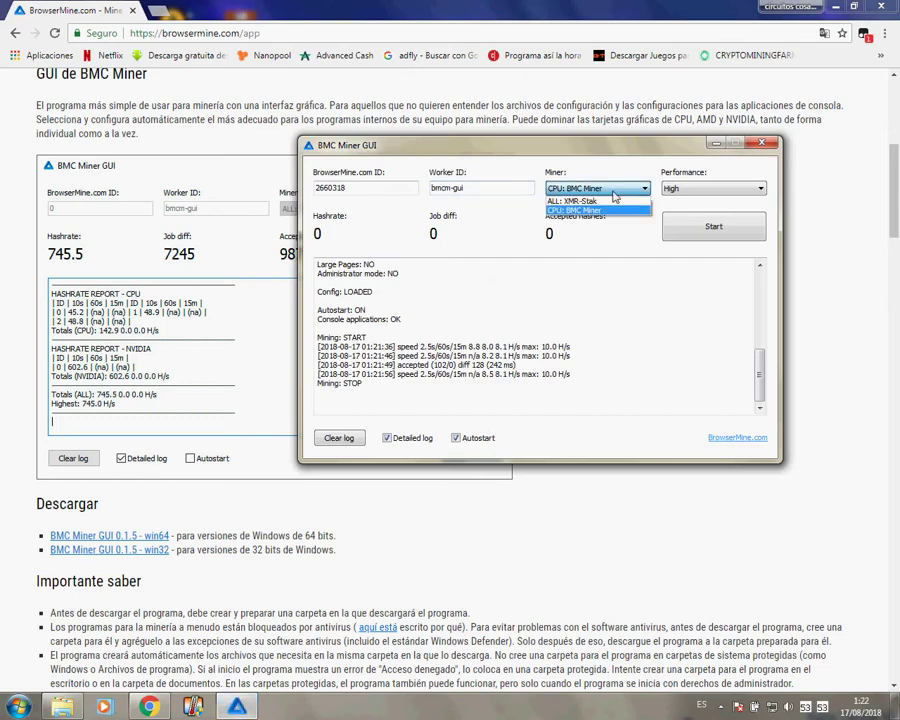
{"action": "left_click", "coordinate": [577, 201]}
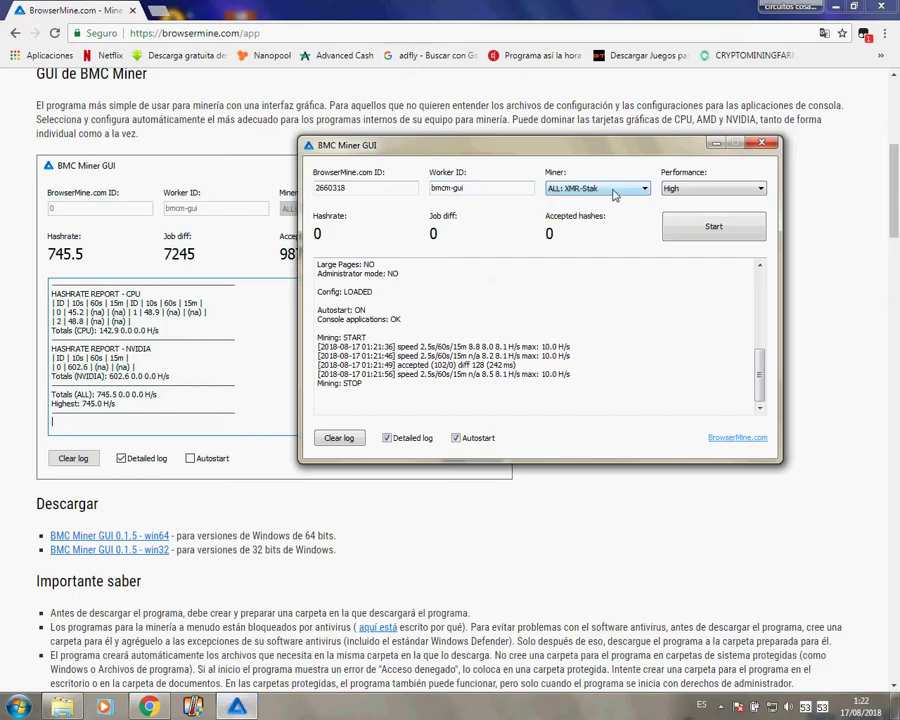
{"action": "left_click", "coordinate": [615, 192]}
{"action": "left_click", "coordinate": [590, 206]}
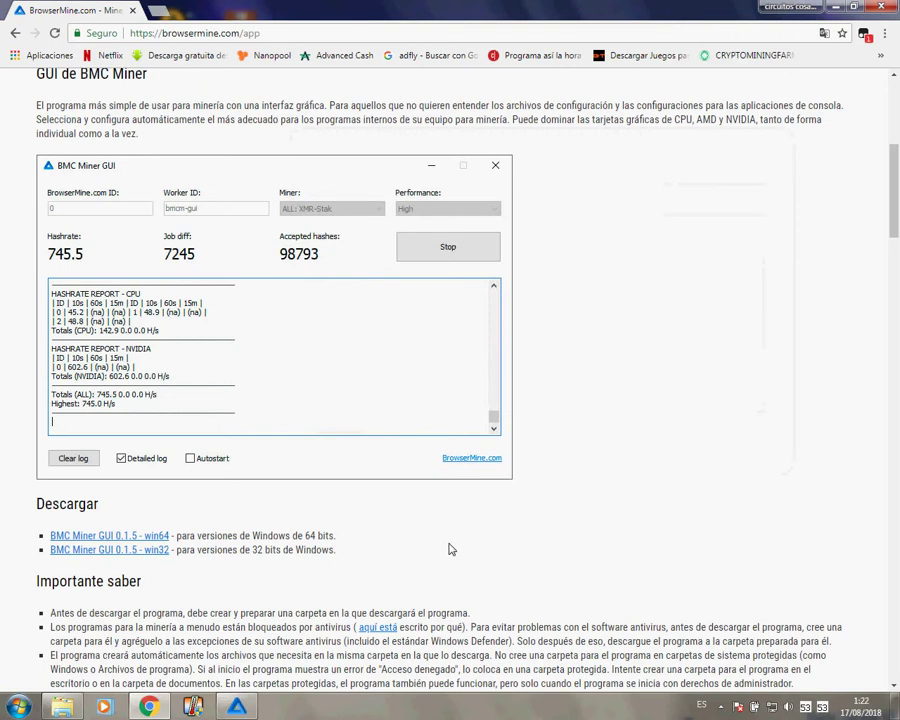
{"action": "left_click", "coordinate": [254, 710]}
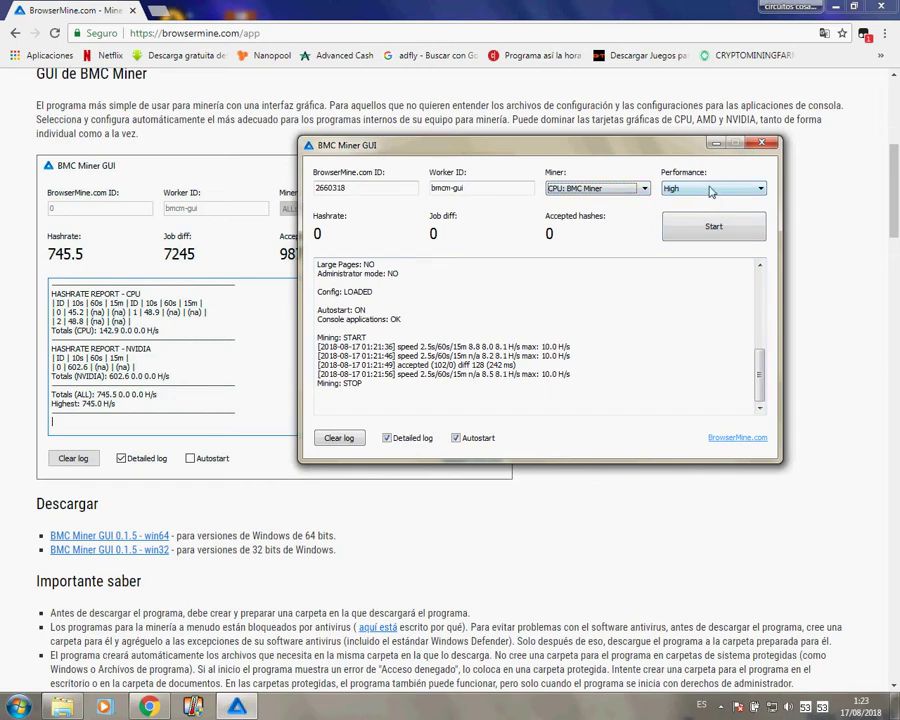
{"action": "left_click", "coordinate": [753, 190]}
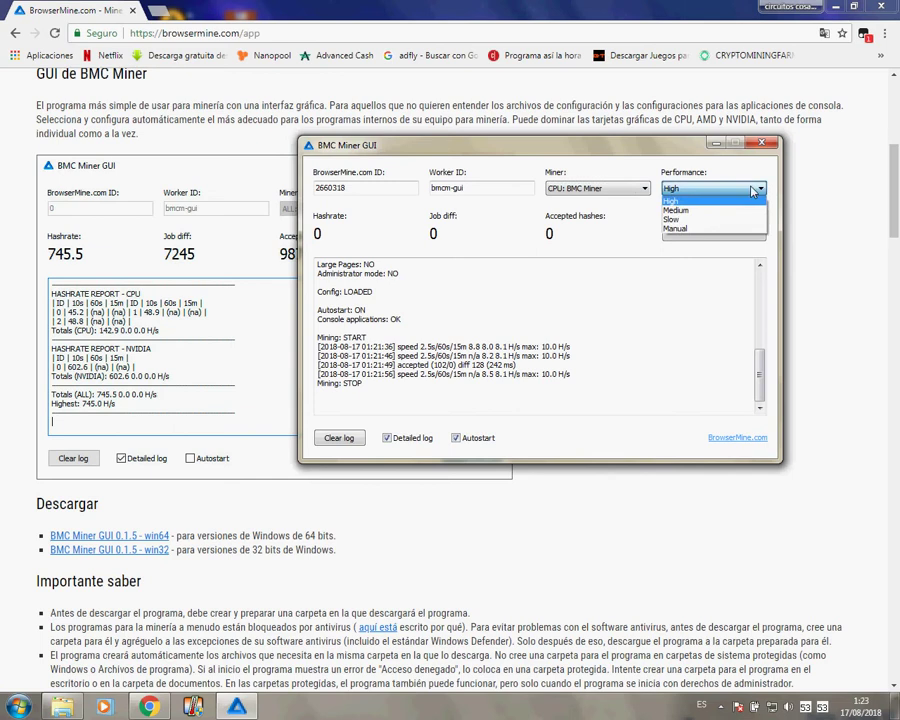
{"action": "left_click", "coordinate": [689, 202]}
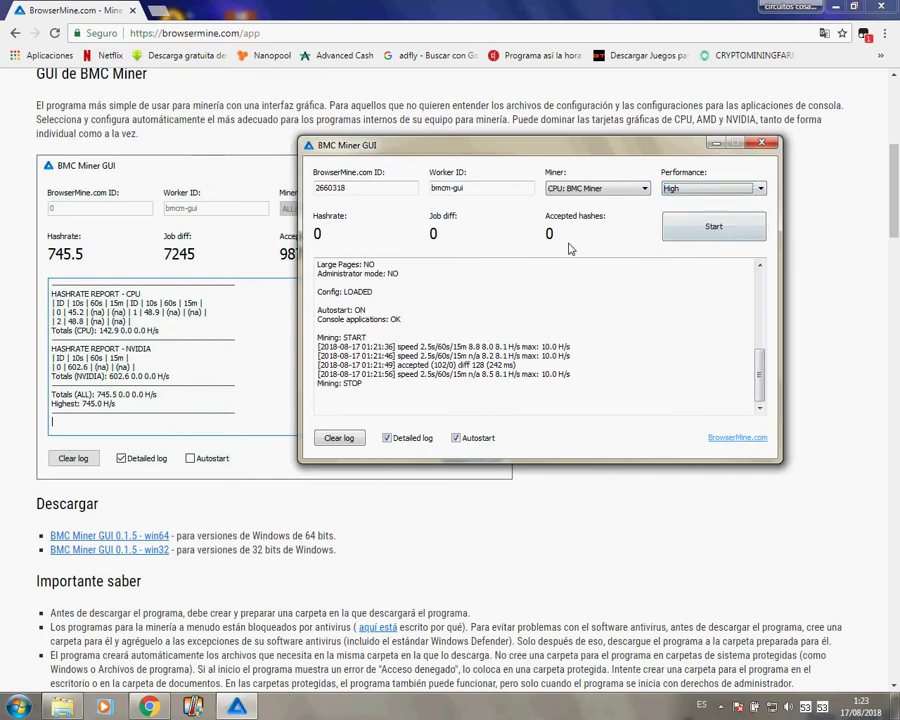
Step: Move the miner window away from the sample image on the page and select the account ID in the BrowserMine.com ID field
{"action": "left_click_drag", "start_coordinate": [527, 154], "coordinate": [640, 217]}
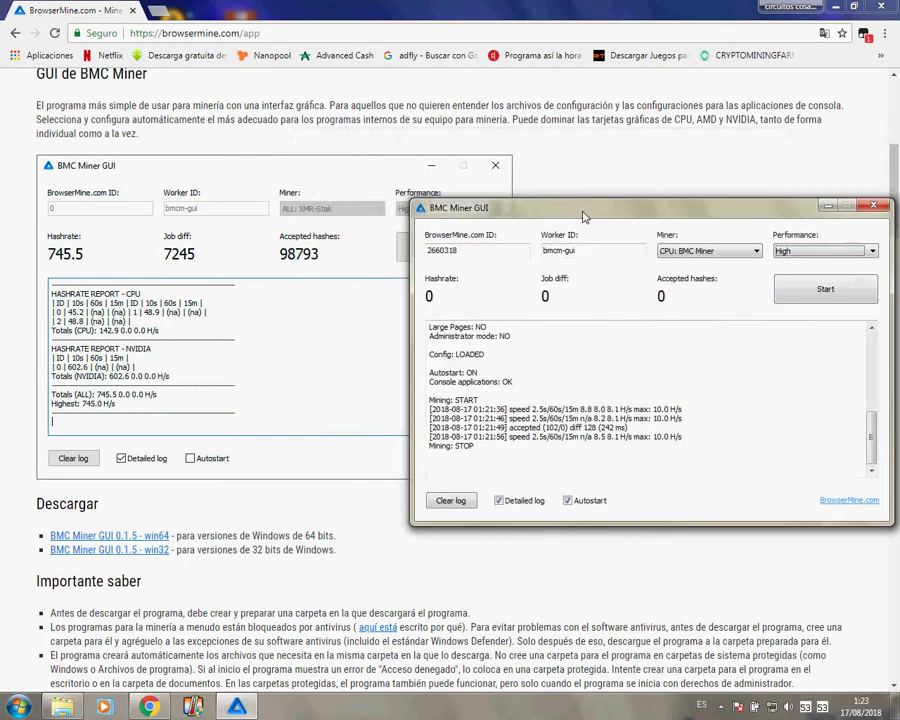
{"action": "left_click_drag", "start_coordinate": [466, 252], "coordinate": [451, 252]}
{"action": "double_click", "coordinate": [450, 252]}
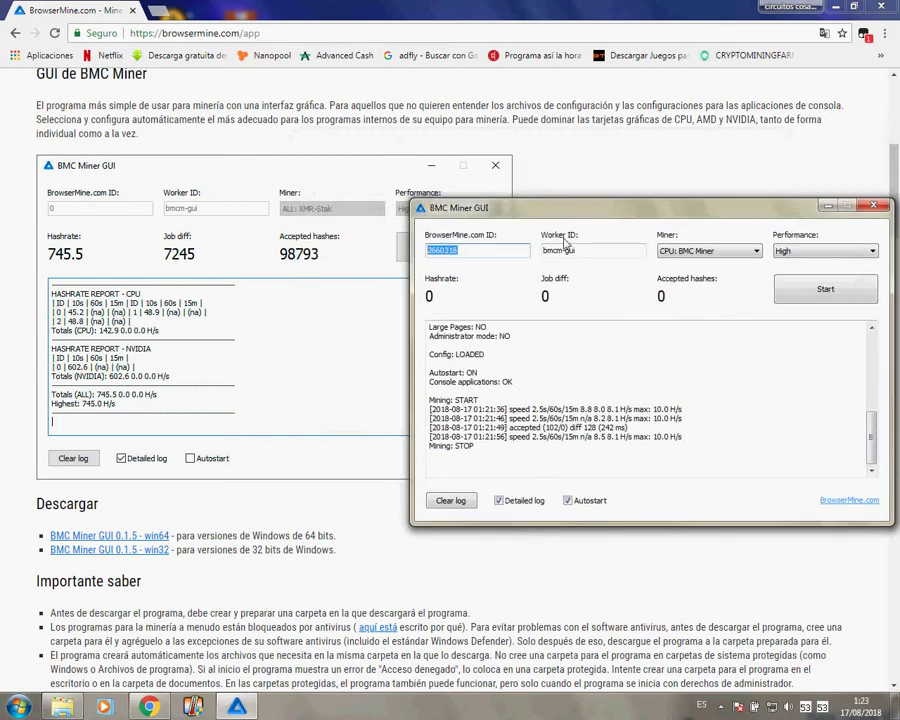
Step: Switch to Chrome, open the BrowserMine applications page from the Gane section, and find the Cómo usar instructions
{"action": "left_click", "coordinate": [688, 182]}
{"action": "scroll", "coordinate": [688, 182], "scroll_direction": "up", "scroll_amount": 4}
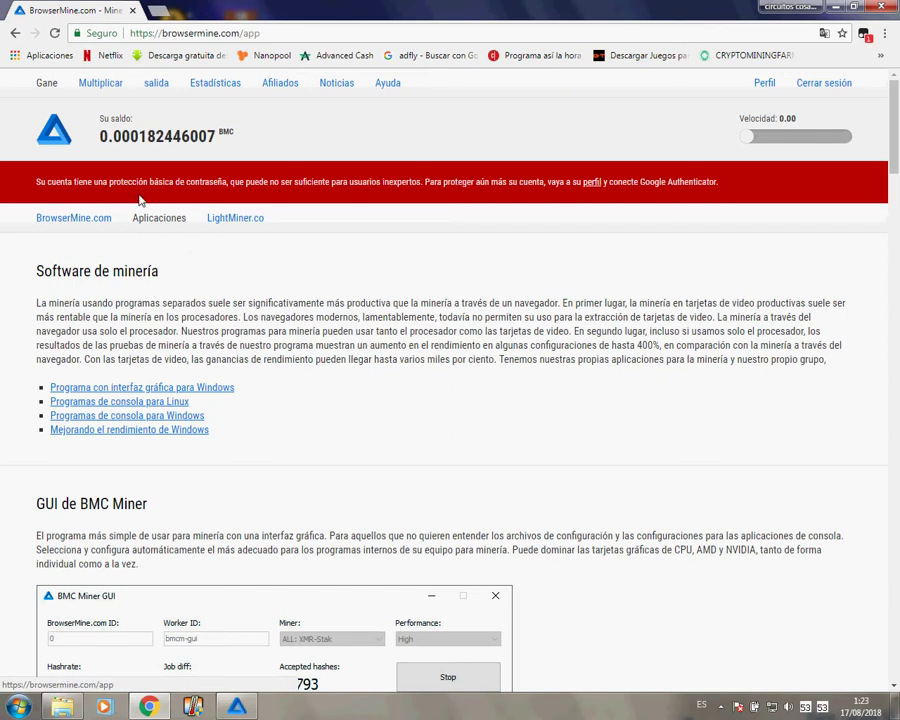
{"action": "left_click", "coordinate": [48, 85]}
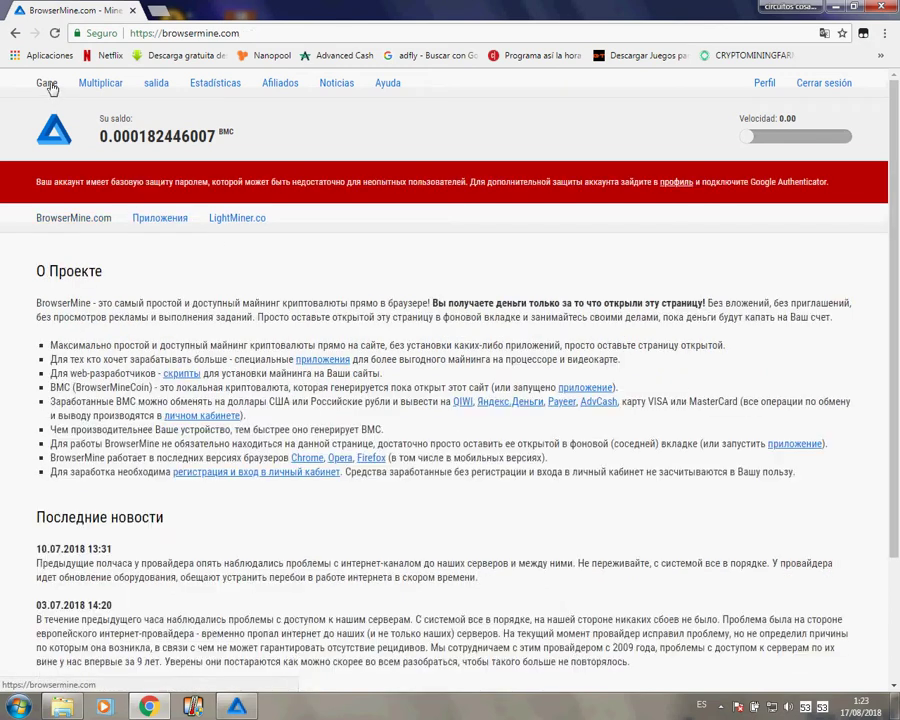
{"action": "left_click", "coordinate": [152, 222]}
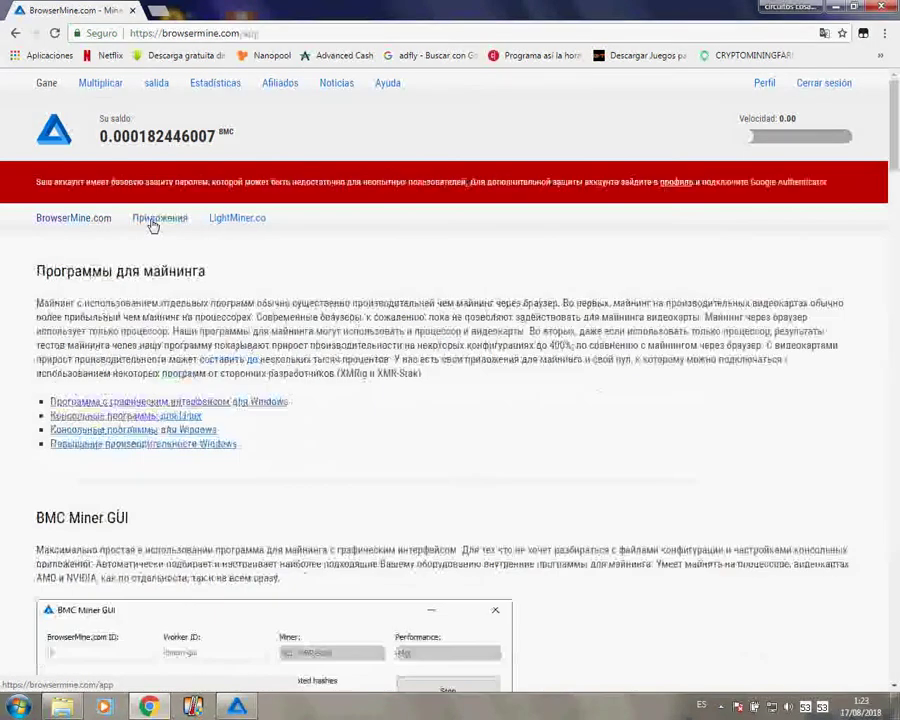
{"action": "scroll", "coordinate": [160, 240], "scroll_direction": "down", "scroll_amount": 10}
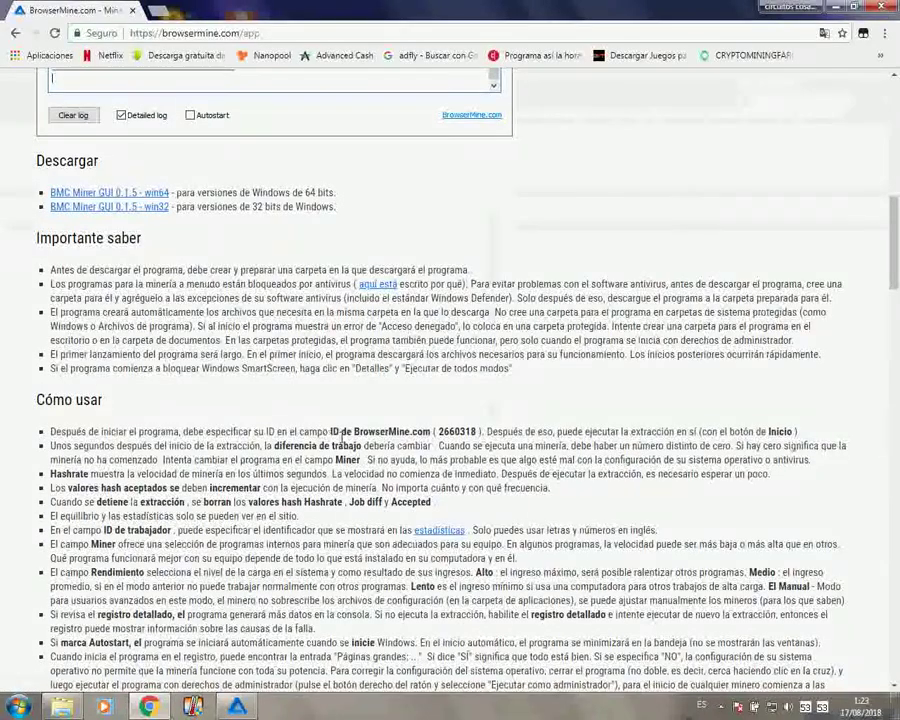
Step: Copy the account ID from the Cómo usar instructions and paste it over the BrowserMine.com ID in BMC Miner GUI
{"action": "left_click_drag", "start_coordinate": [329, 431], "coordinate": [484, 432]}
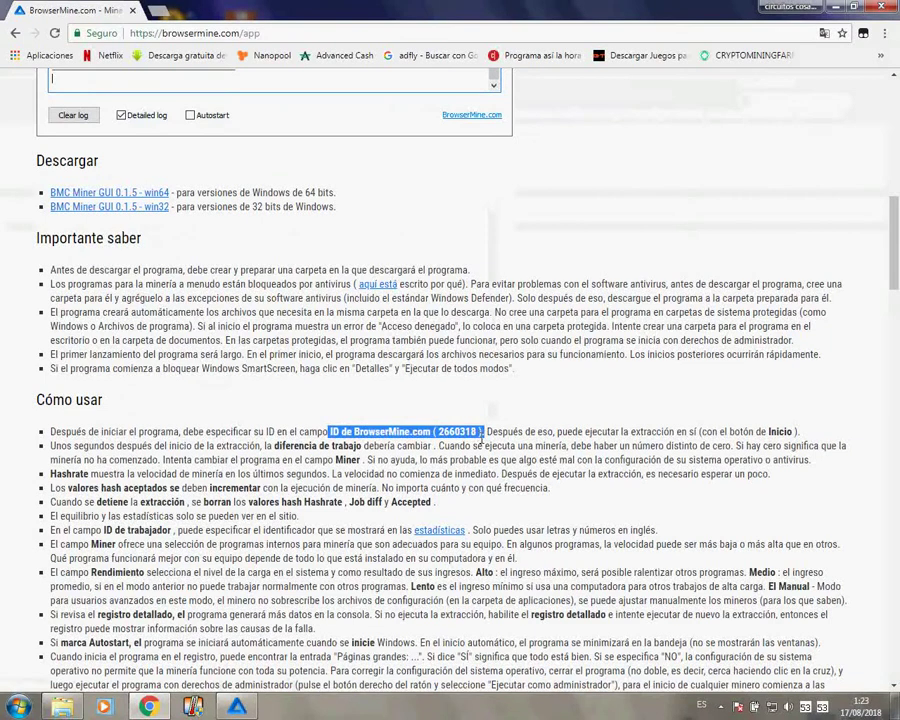
{"action": "double_click", "coordinate": [459, 432]}
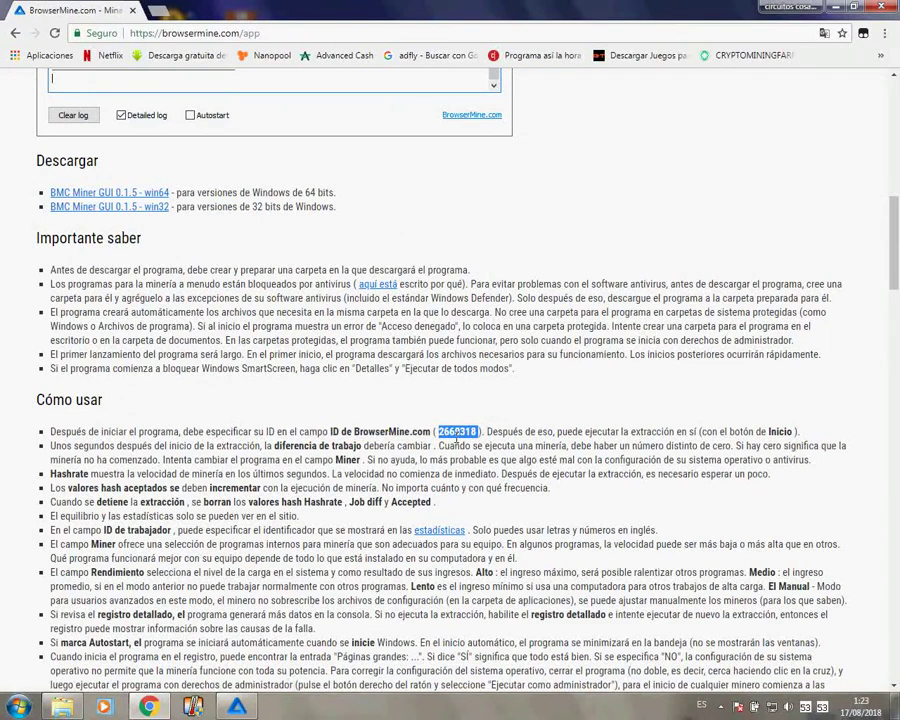
{"action": "right_click", "coordinate": [314, 302]}
{"action": "left_click", "coordinate": [340, 333]}
{"action": "left_click", "coordinate": [237, 707]}
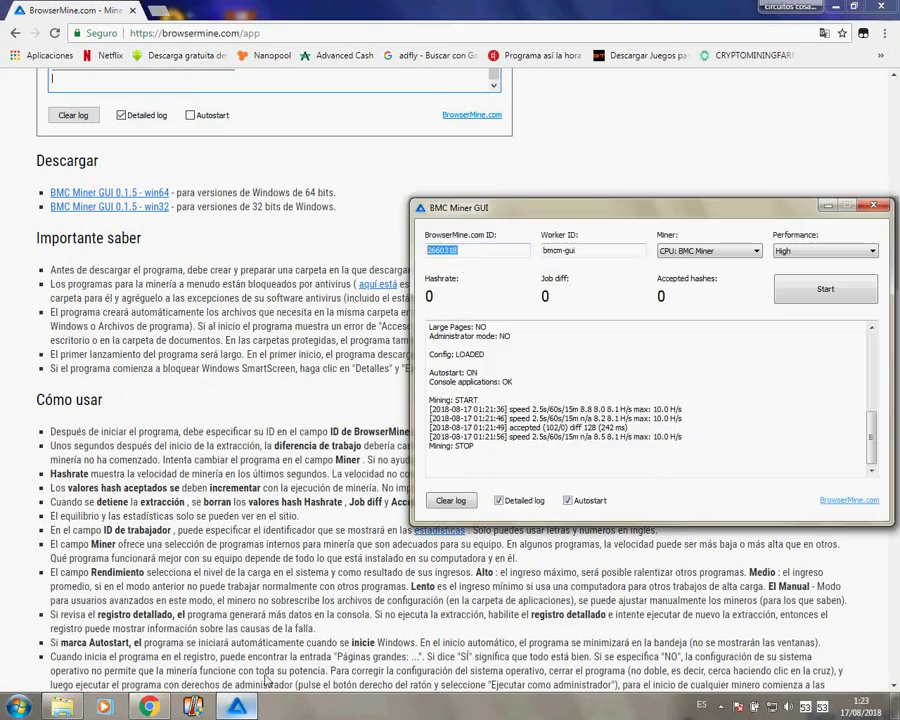
{"action": "double_click", "coordinate": [465, 257]}
{"action": "key", "text": "super+c"}
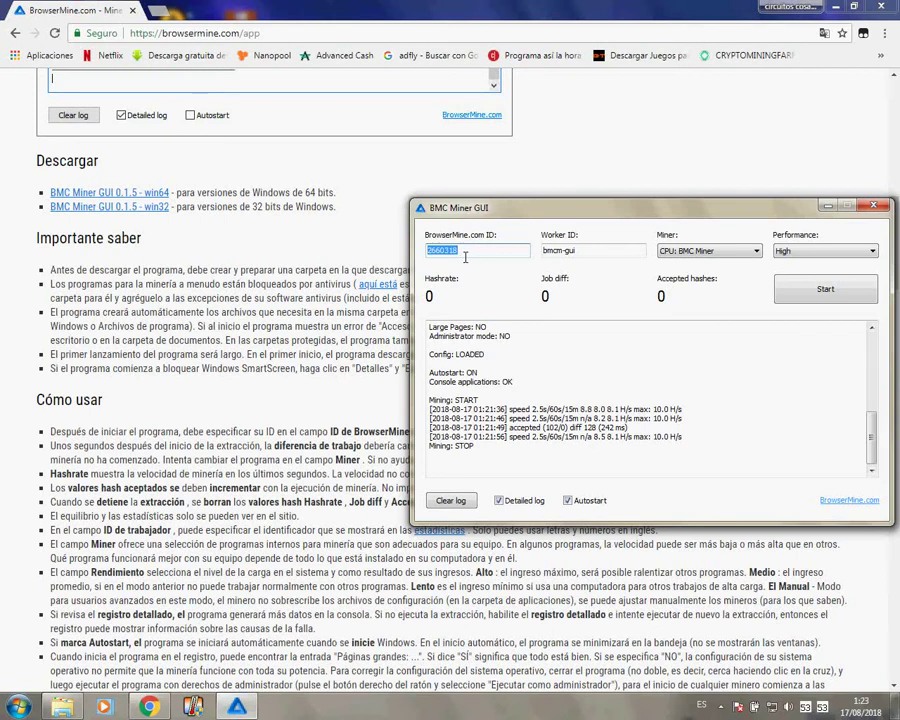
{"action": "right_click", "coordinate": [465, 257]}
{"action": "left_click", "coordinate": [395, 221]}
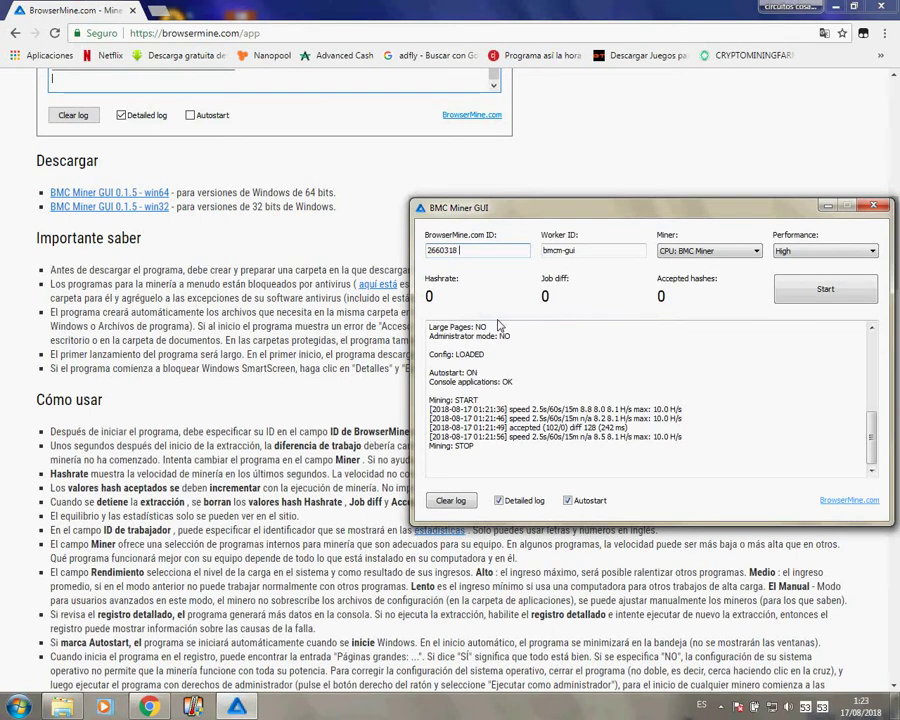
Step: Remove the trailing space from the pasted BrowserMine.com ID and start mining
{"action": "left_click", "coordinate": [826, 290]}
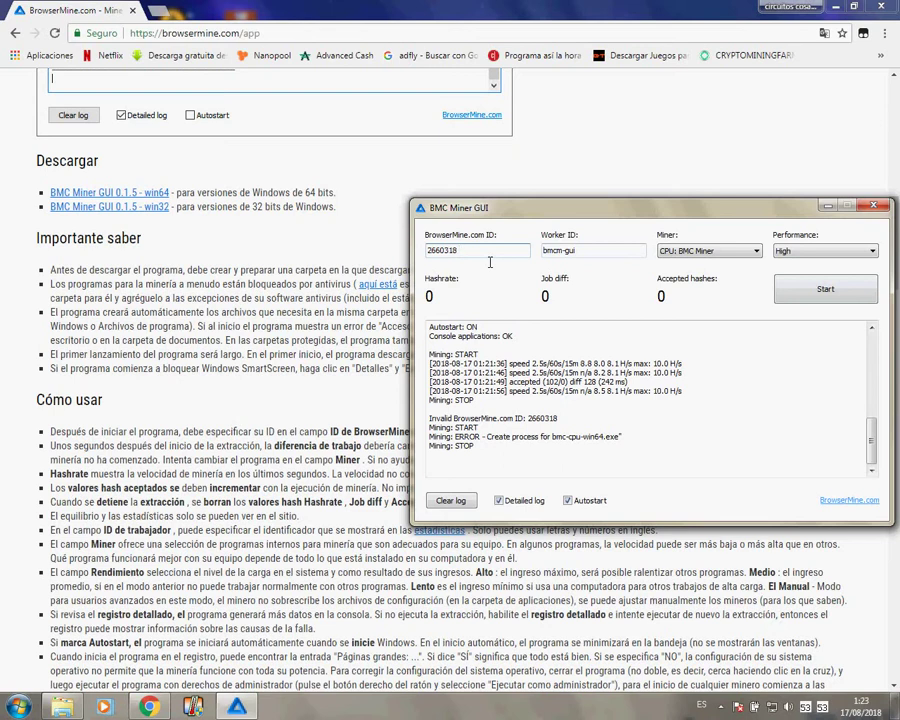
{"action": "left_click", "coordinate": [802, 291]}
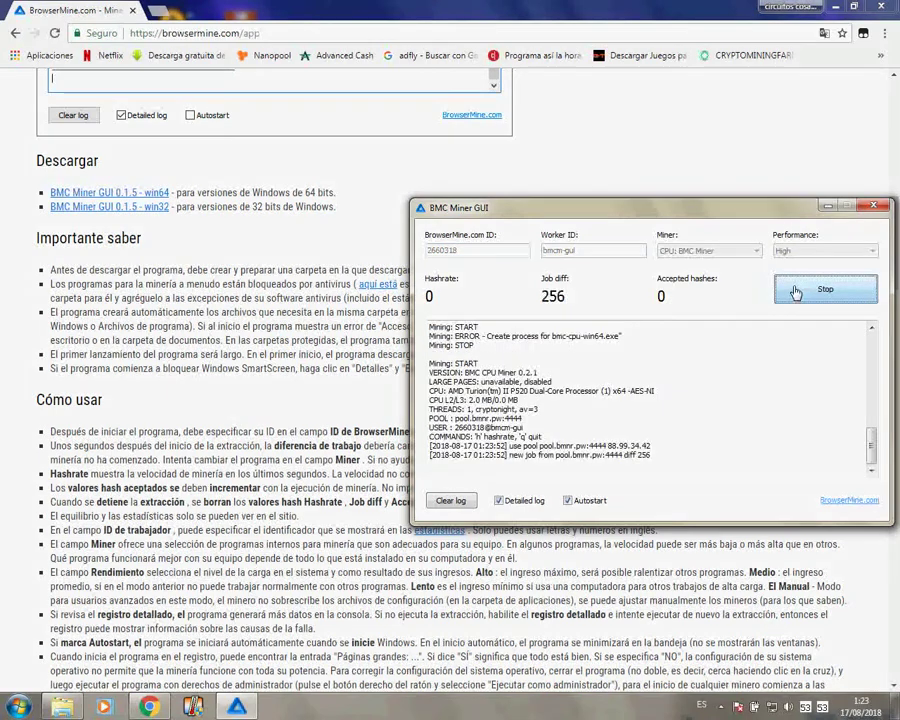
Step: Stop mining, retry it with a space after the BrowserMine.com ID, dismiss the error, and restart mining without the space
{"action": "left_click", "coordinate": [841, 292]}
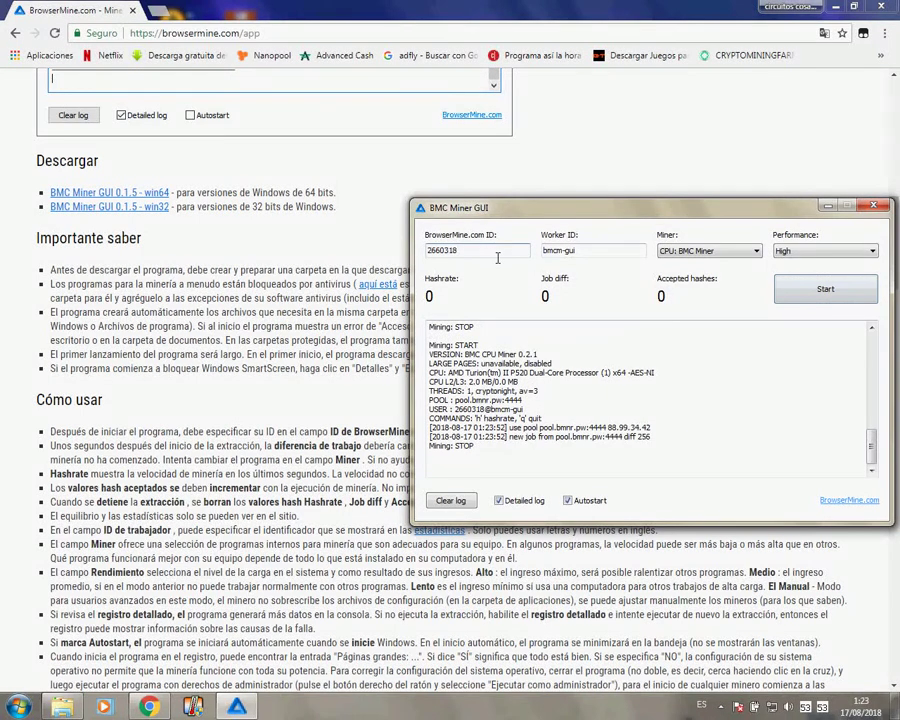
{"action": "left_click", "coordinate": [825, 289]}
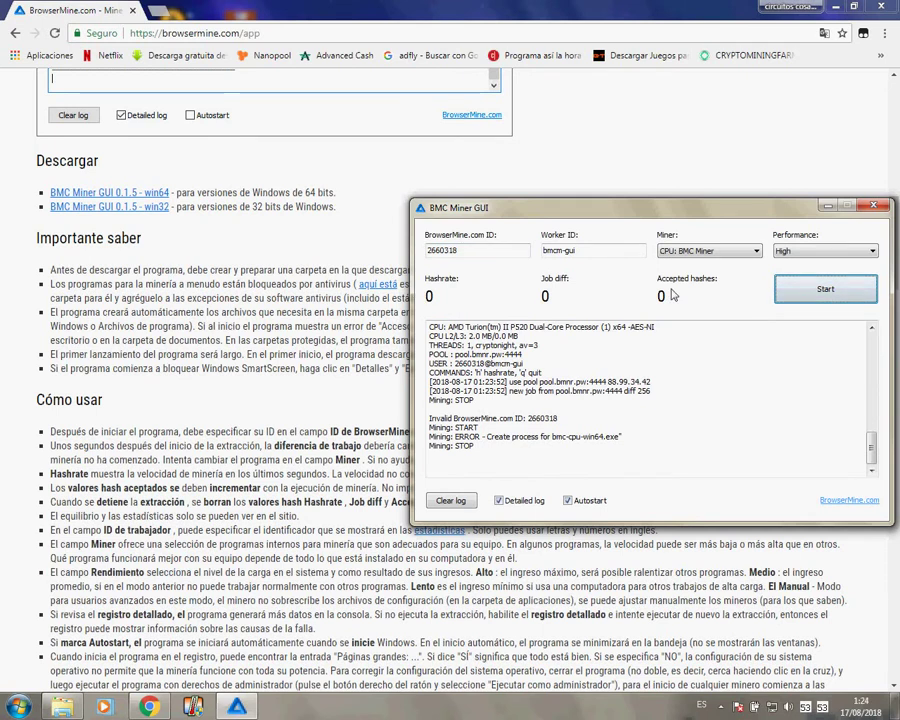
{"action": "left_click", "coordinate": [825, 289]}
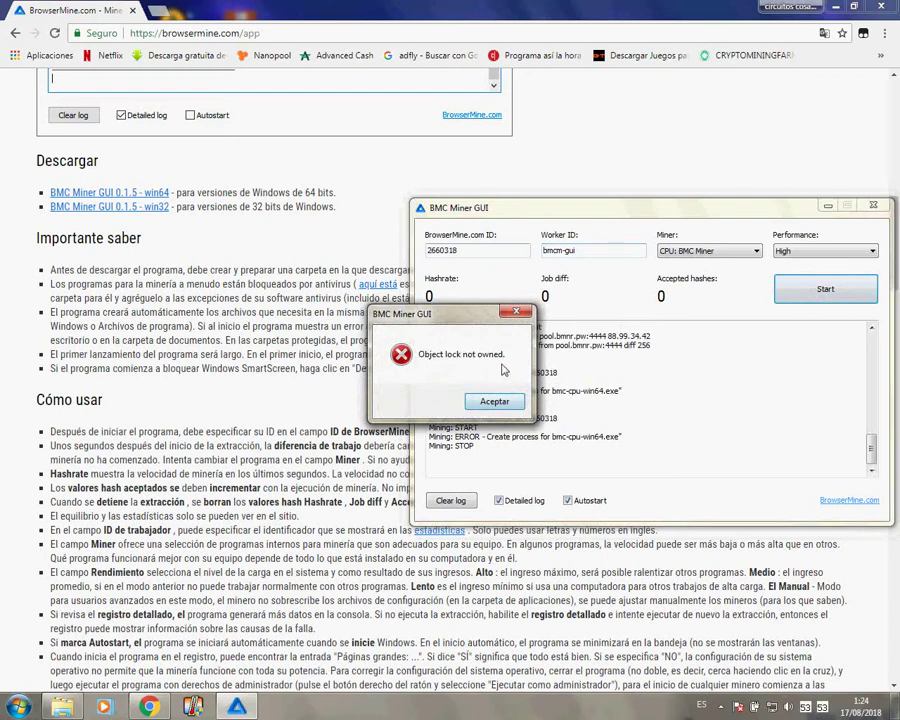
{"action": "left_click", "coordinate": [494, 401]}
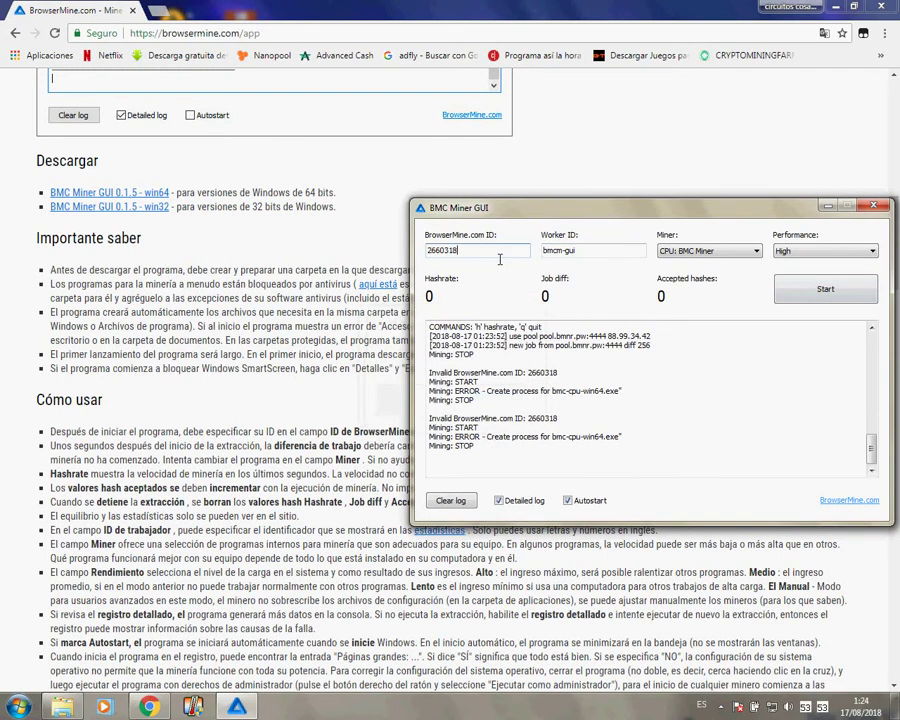
{"action": "left_click", "coordinate": [824, 289]}
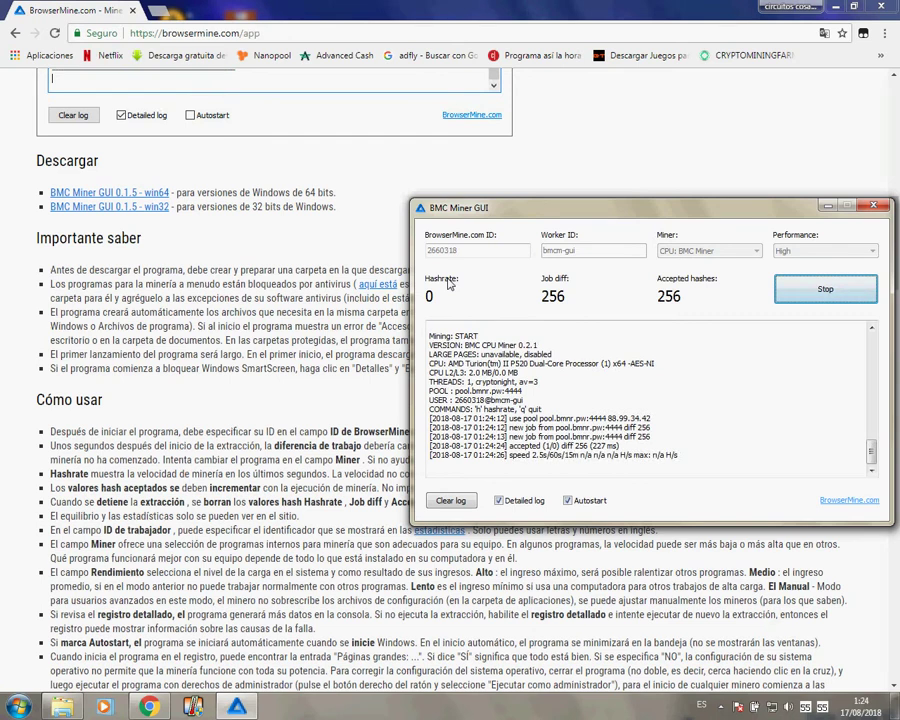
Step: Minimize BMC Miner GUI and review the GUI de BMC Miner section of the BrowserMine applications page down to its usage instructions
{"action": "key", "text": "super+Down"}
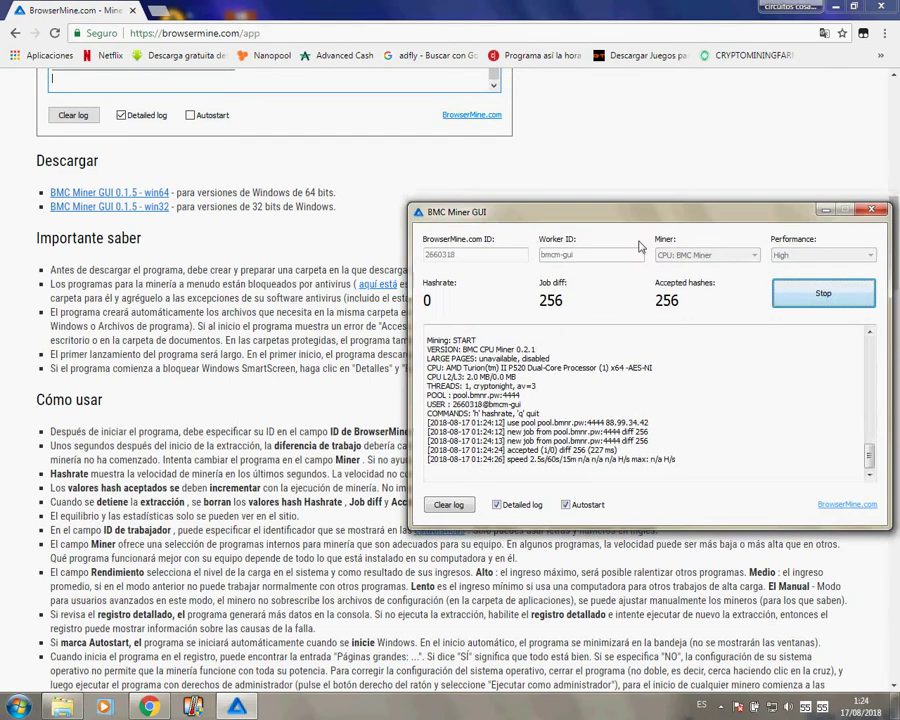
{"action": "scroll", "coordinate": [519, 207], "scroll_direction": "up", "scroll_amount": 12}
{"action": "scroll", "coordinate": [606, 326], "scroll_direction": "down", "scroll_amount": 4}
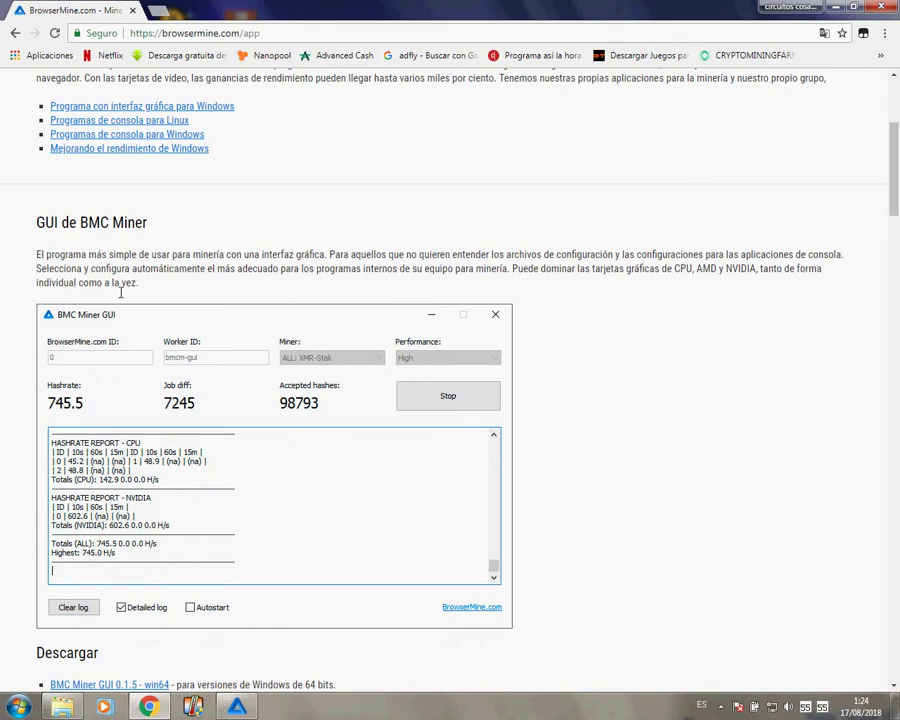
{"action": "scroll", "coordinate": [172, 290], "scroll_direction": "down", "scroll_amount": 5}
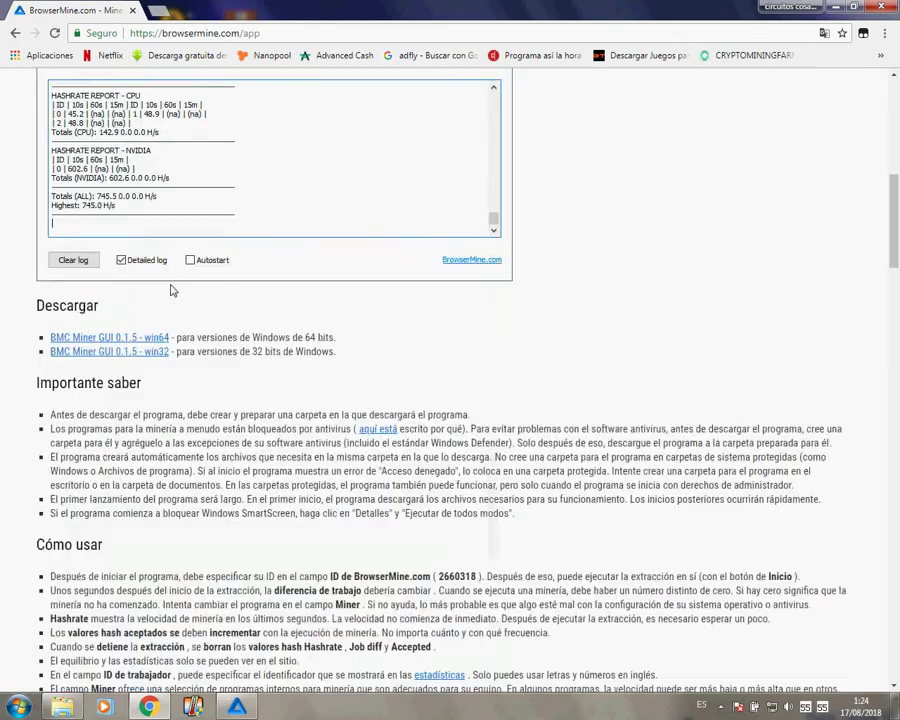
Step: Bring BMC Miner GUI back in front of the browser and examine its hashrate, accepted hashes and speed log
{"action": "left_click", "coordinate": [238, 708]}
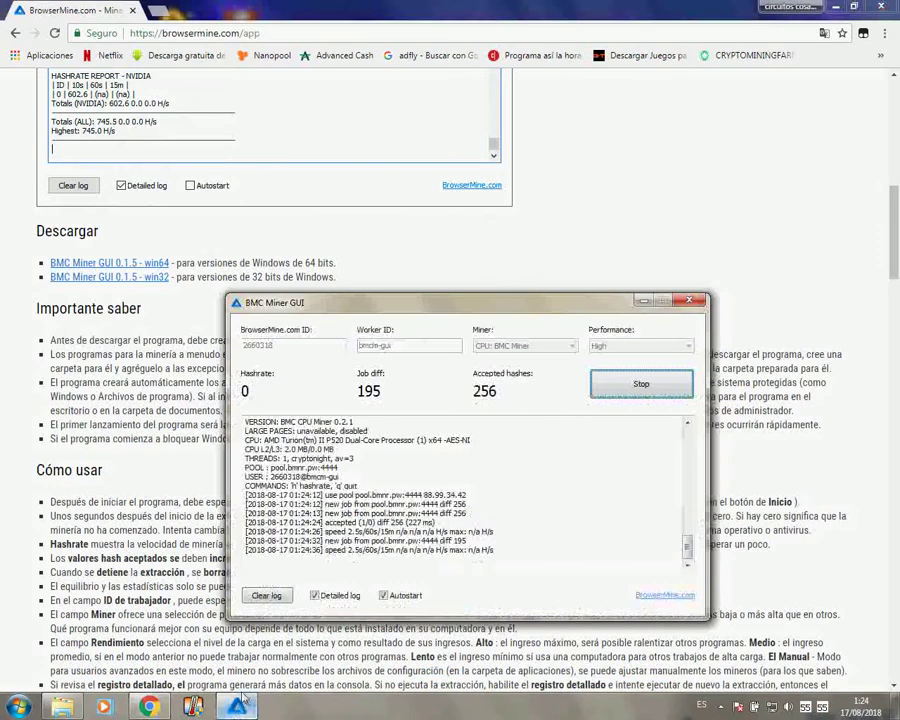
{"action": "left_click_drag", "start_coordinate": [515, 305], "coordinate": [522, 195]}
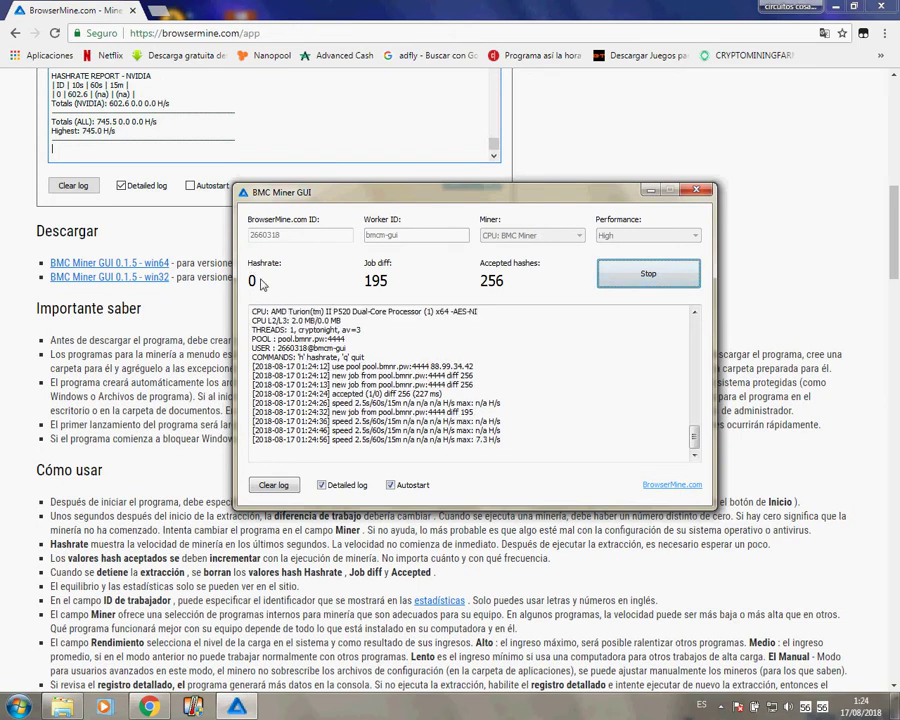
{"action": "double_click", "coordinate": [483, 442]}
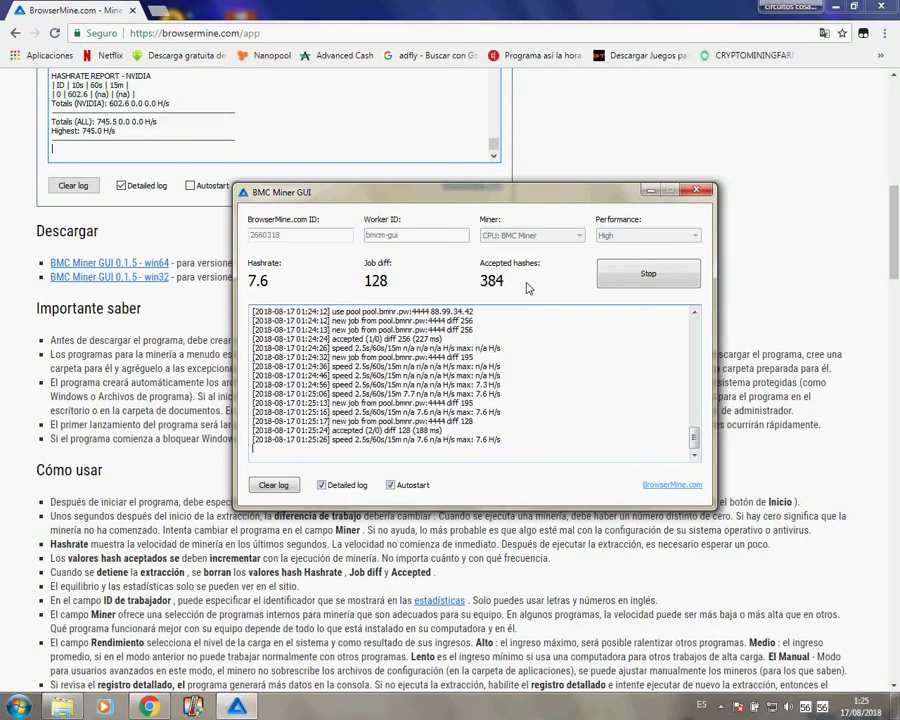
Step: Switch the Autostart and Detailed log options off and back on in BMC Miner GUI
{"action": "left_click", "coordinate": [391, 485]}
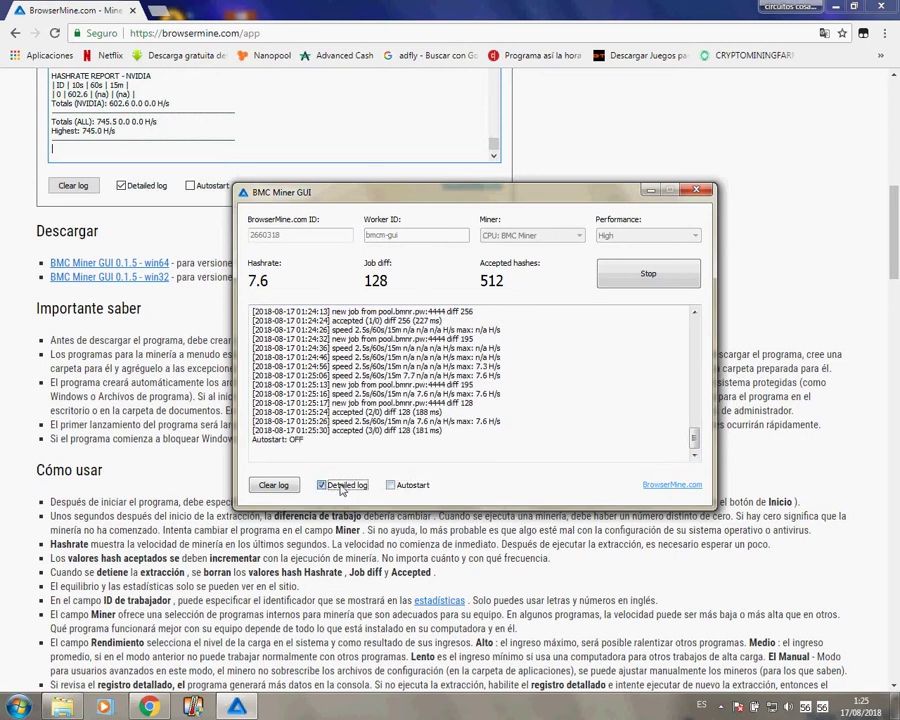
{"action": "left_click", "coordinate": [322, 485]}
{"action": "left_click", "coordinate": [322, 485]}
{"action": "left_click", "coordinate": [422, 487]}
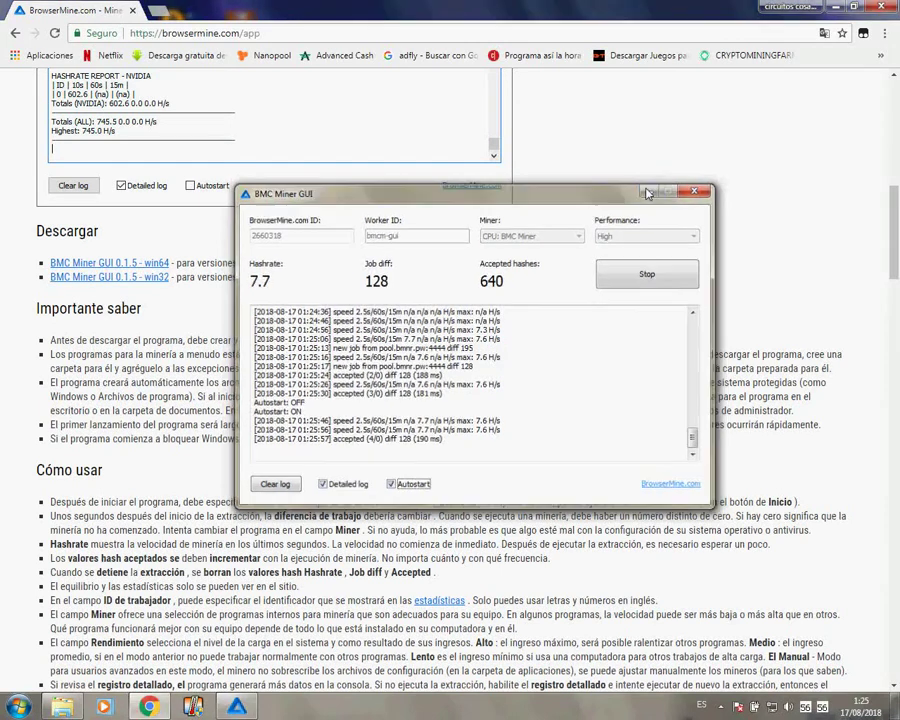
Step: Minimize BMC Miner GUI while it keeps mining and check the account balance on the BrowserMine page
{"action": "left_click", "coordinate": [650, 192]}
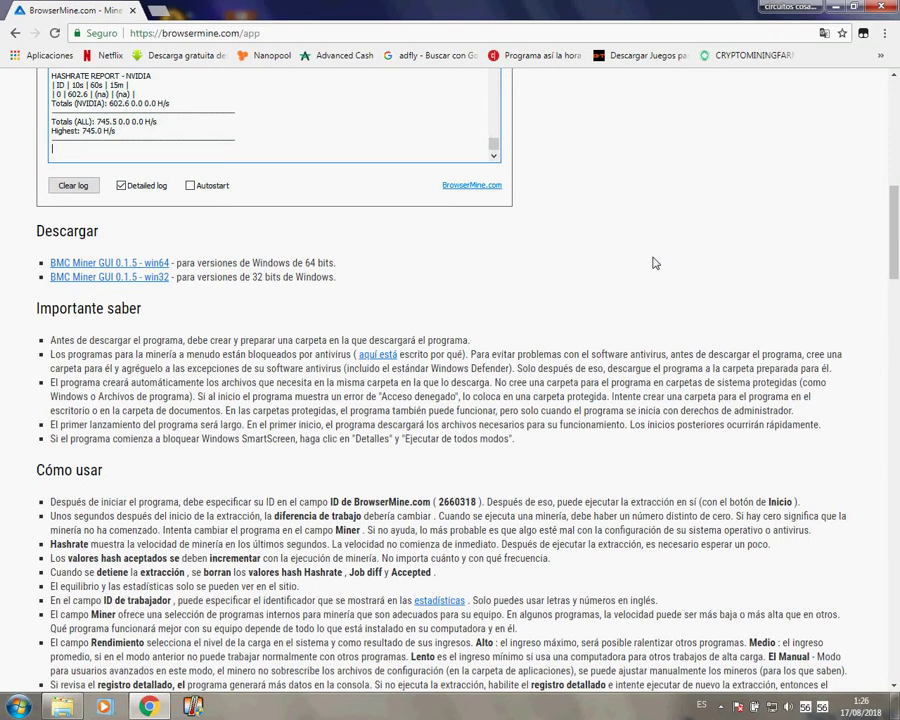
{"action": "scroll", "coordinate": [655, 263], "scroll_direction": "up", "scroll_amount": 8}
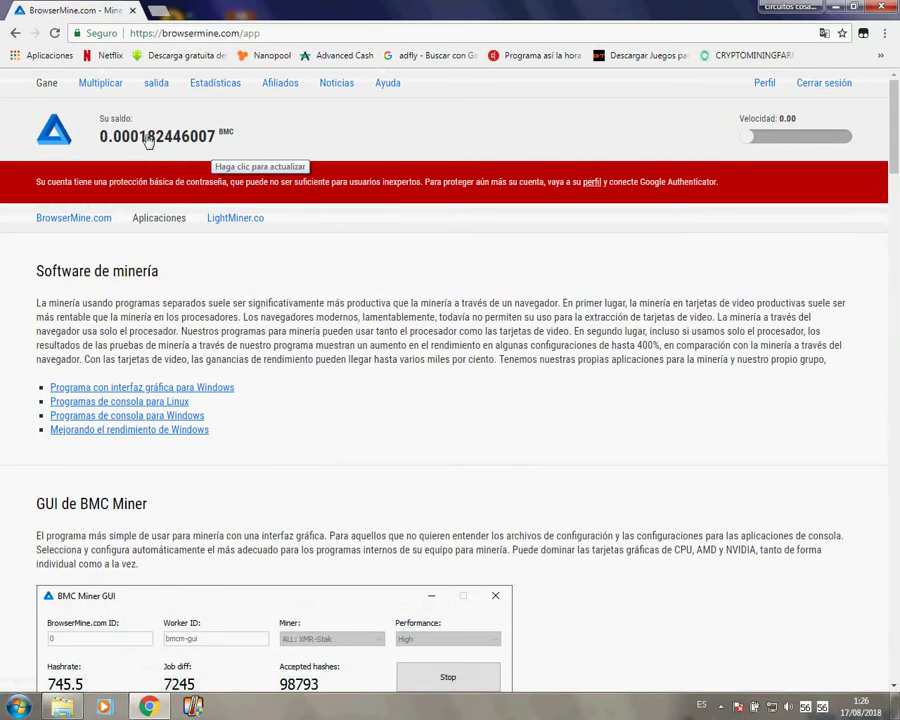
{"action": "left_click", "coordinate": [228, 224]}
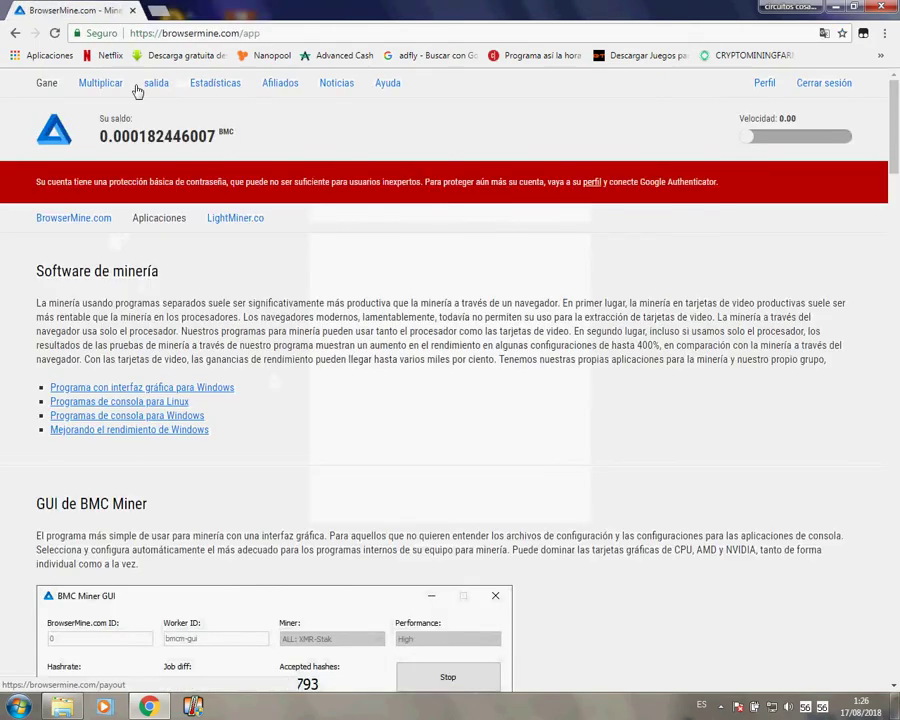
Step: Open the Afiliados page and examine the invited participant's name and the profit earned from them
{"action": "left_click", "coordinate": [284, 86]}
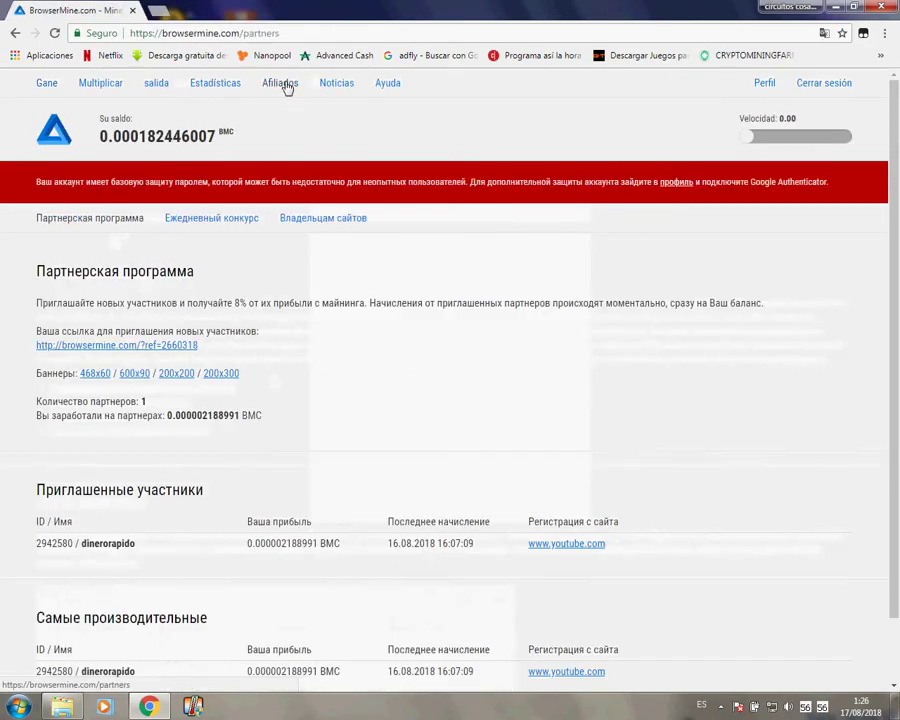
{"action": "scroll", "coordinate": [240, 270], "scroll_direction": "down", "scroll_amount": 2}
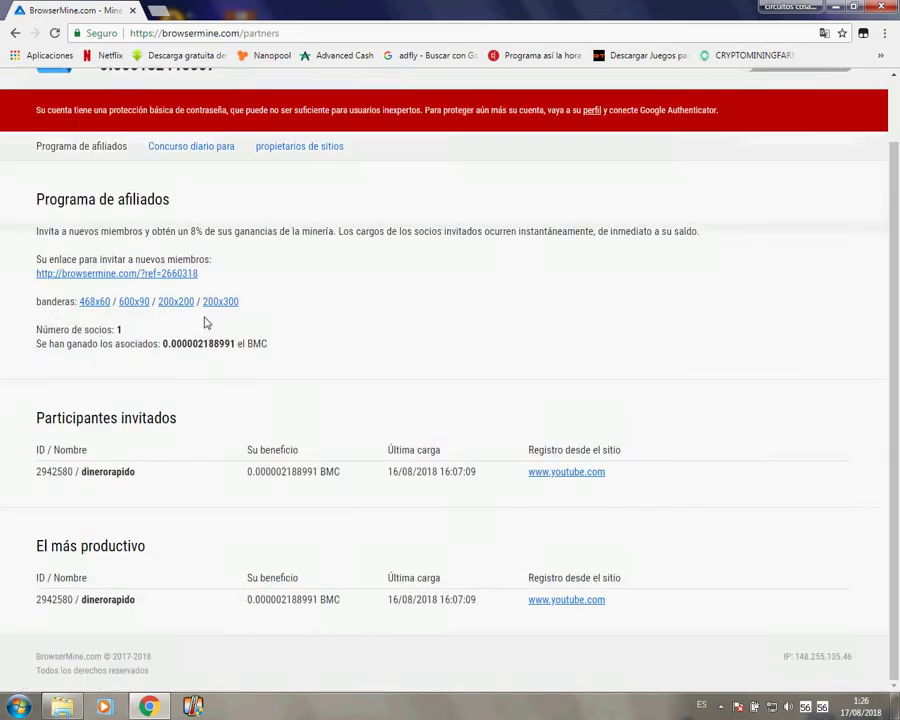
{"action": "double_click", "coordinate": [90, 478]}
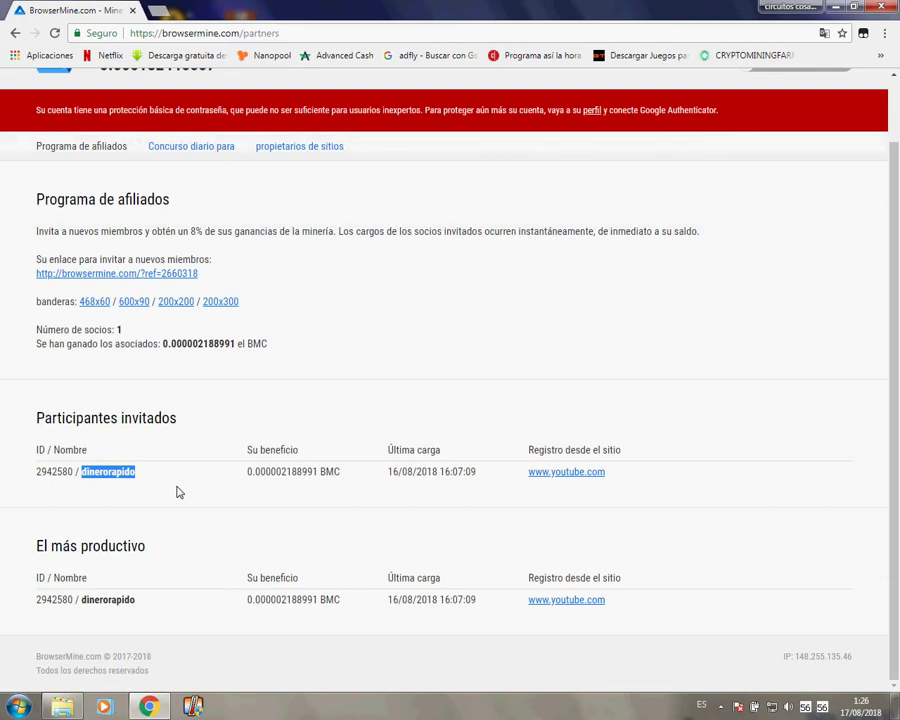
{"action": "left_click", "coordinate": [213, 503]}
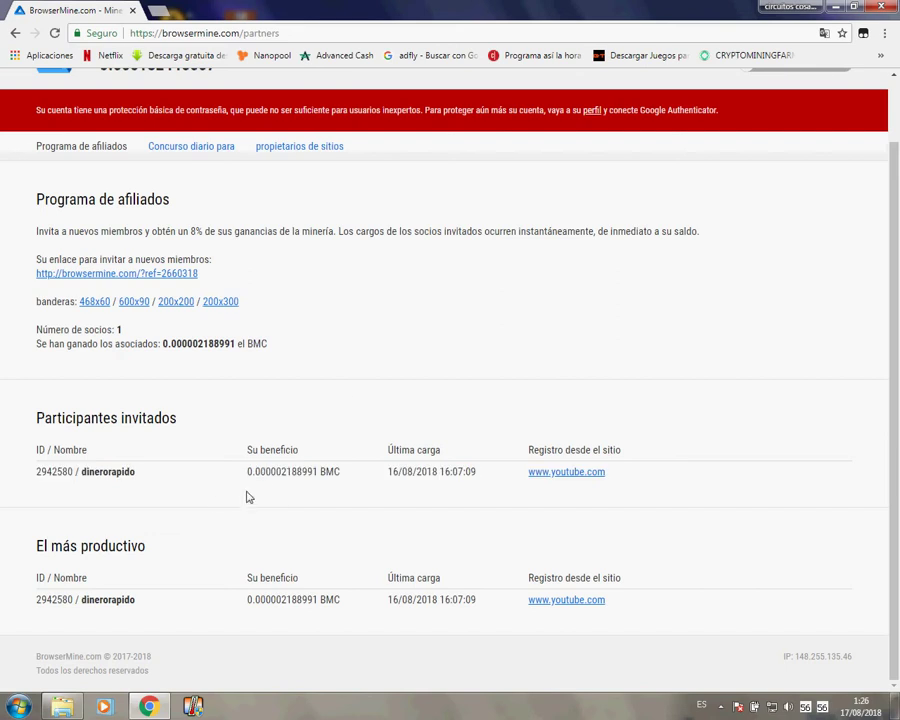
{"action": "left_click_drag", "start_coordinate": [241, 478], "coordinate": [321, 482]}
{"action": "left_click", "coordinate": [293, 487]}
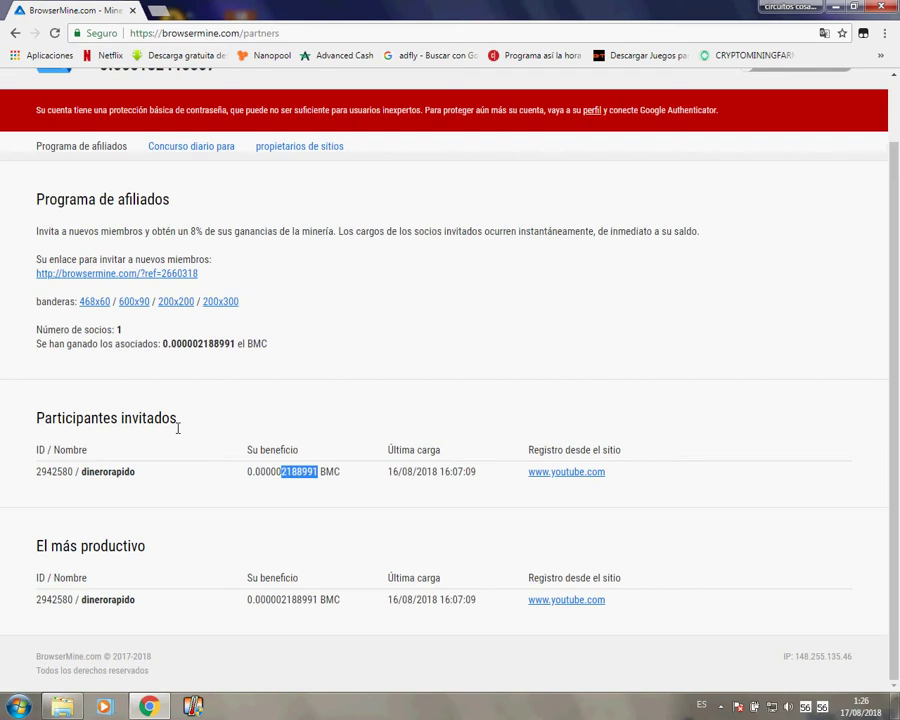
Step: Examine the affiliate commission percentage in Programa de afiliados and compare it with the profit listed under Participantes invitados
{"action": "scroll", "coordinate": [170, 380], "scroll_direction": "up", "scroll_amount": 2}
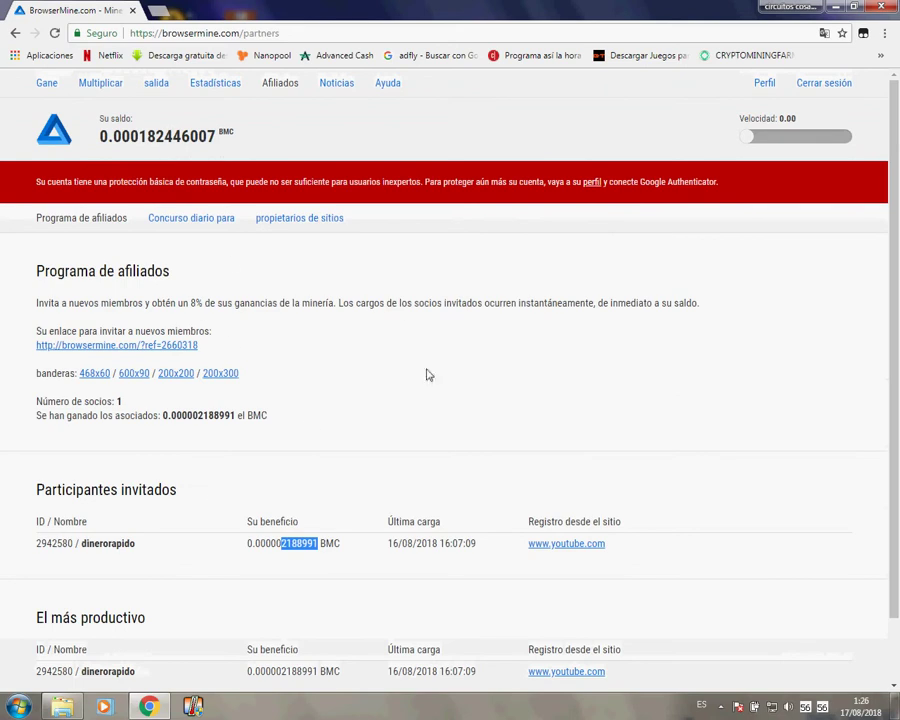
{"action": "double_click", "coordinate": [201, 306]}
{"action": "left_click", "coordinate": [203, 309]}
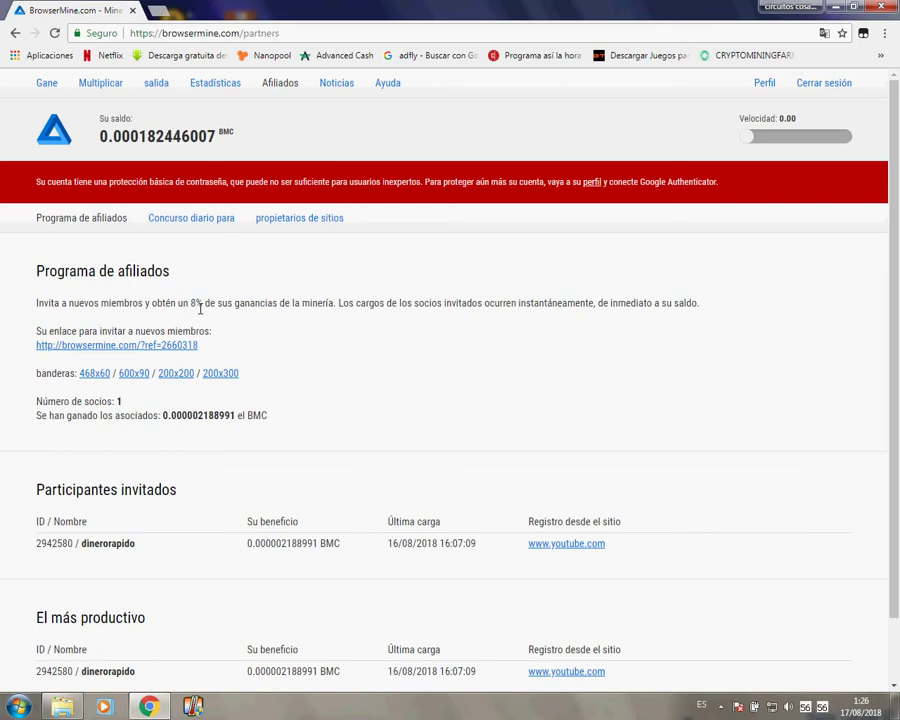
{"action": "scroll", "coordinate": [366, 376], "scroll_direction": "down", "scroll_amount": 1}
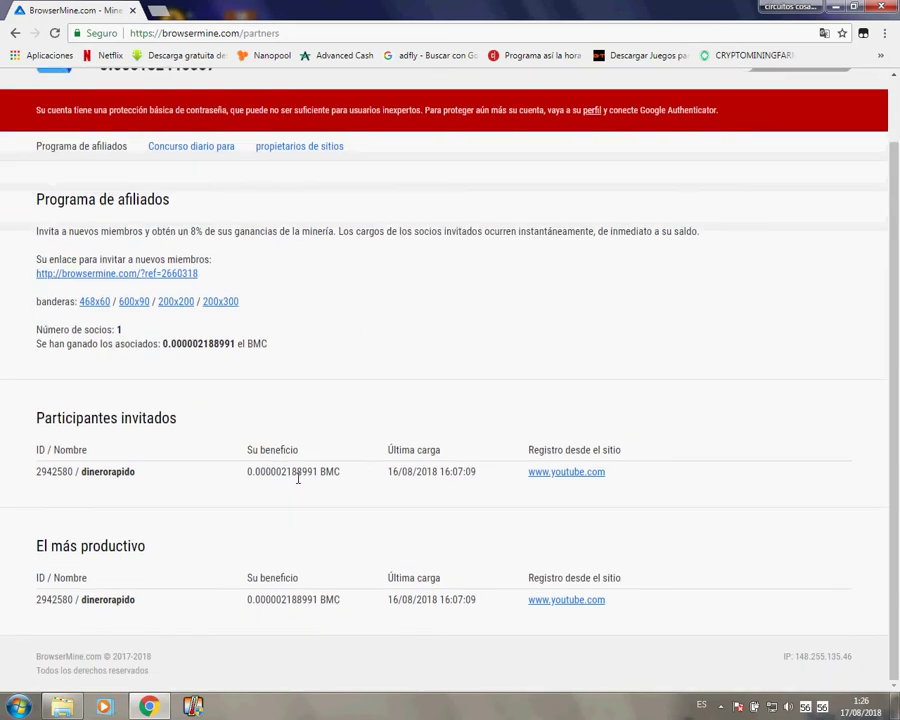
{"action": "left_click_drag", "start_coordinate": [284, 478], "coordinate": [321, 478]}
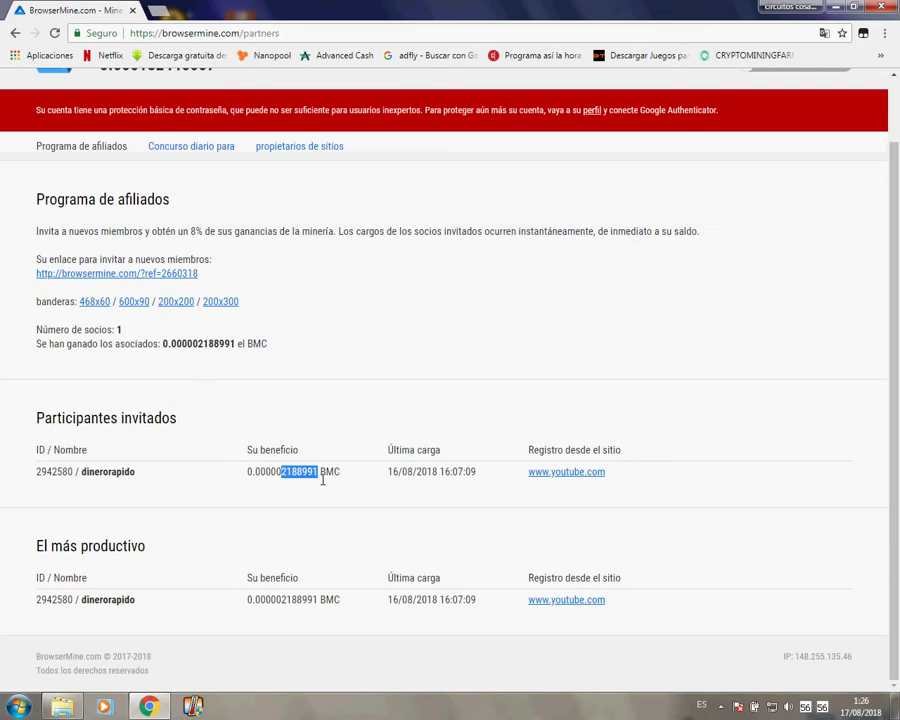
{"action": "scroll", "coordinate": [300, 445], "scroll_direction": "up", "scroll_amount": 1}
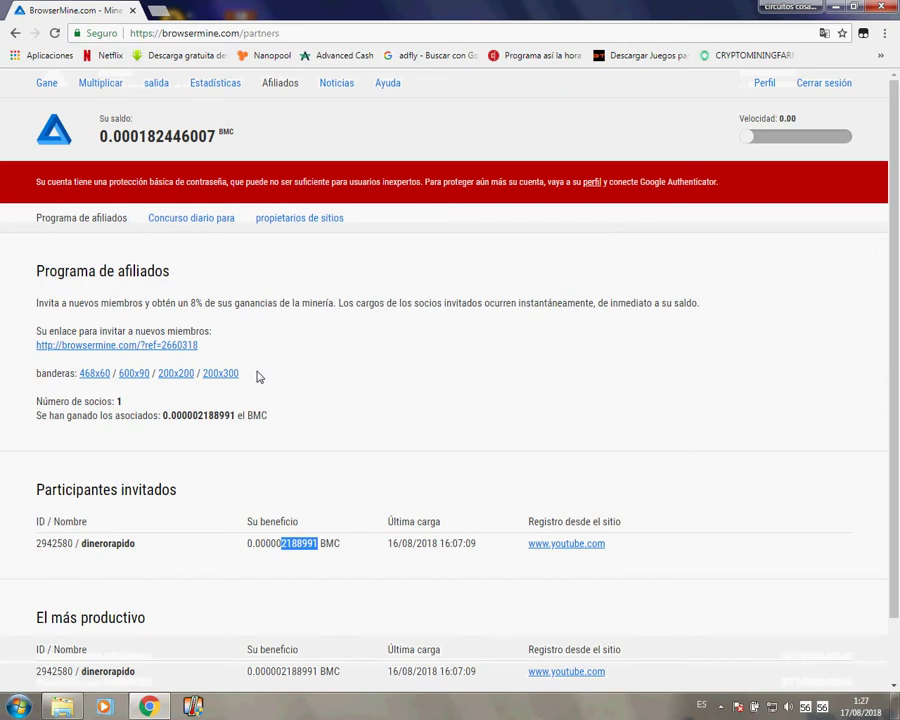
{"action": "left_click", "coordinate": [382, 392]}
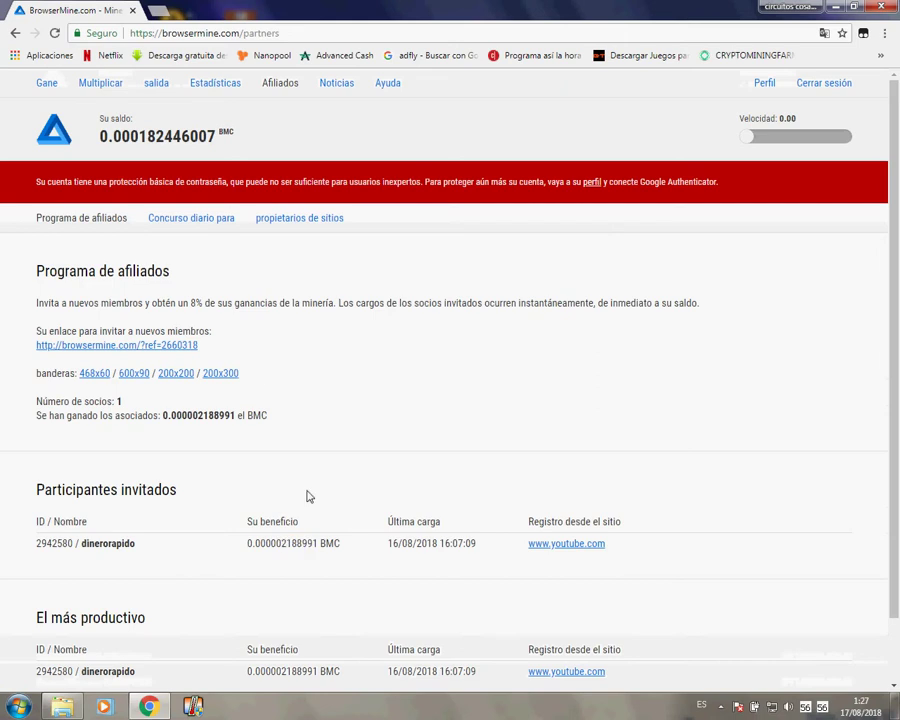